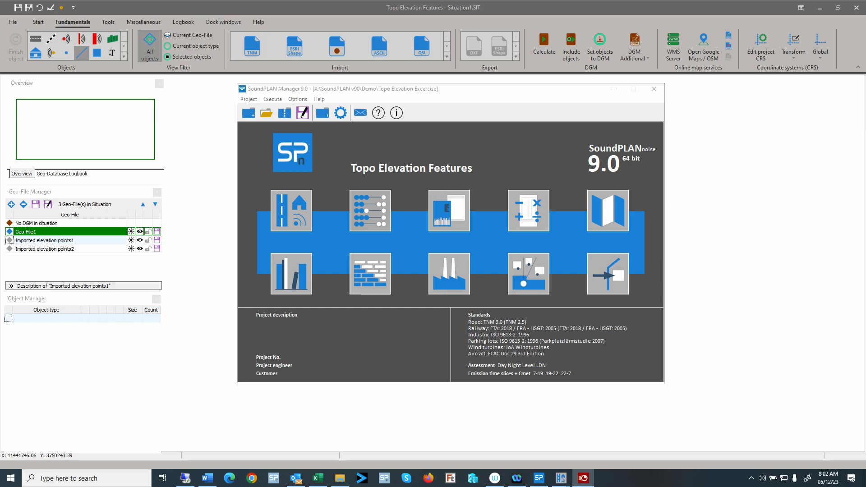
Bring the Topo Elevation Features Geo-Database window in front of SoundPLAN Manager
click(527, 9)
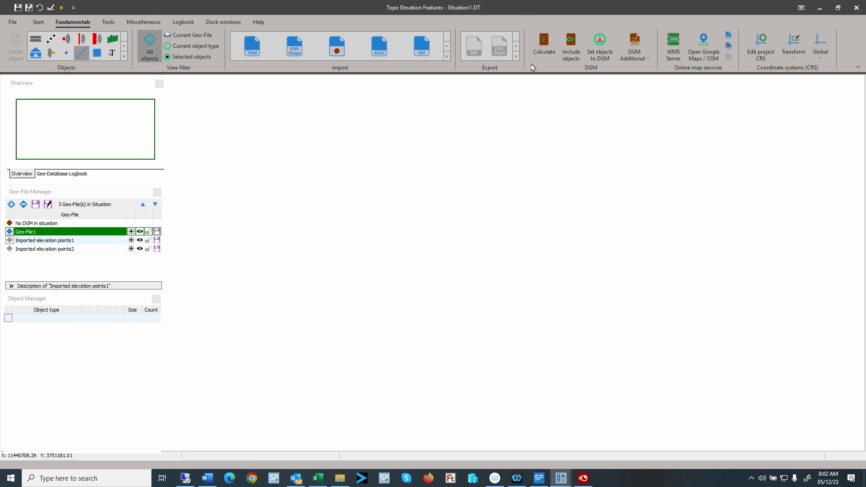
Switch to the Brea satellite map in Online map services and open its data settings
mouse_move(561, 478)
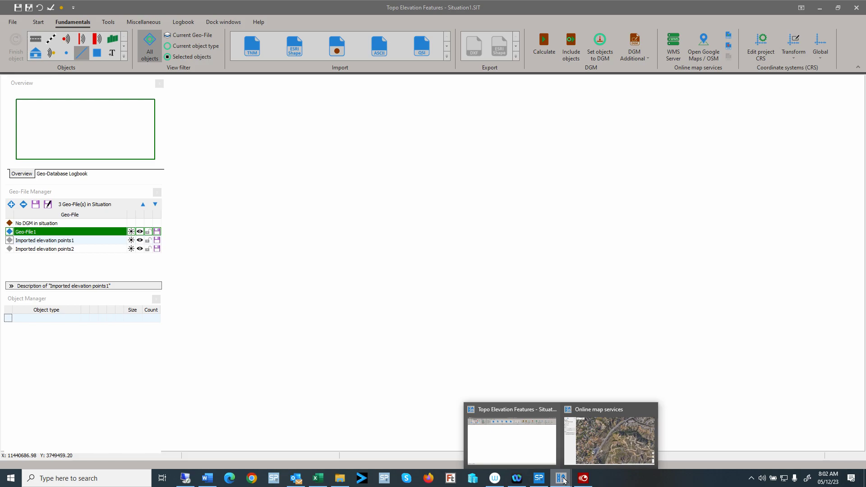
click(611, 431)
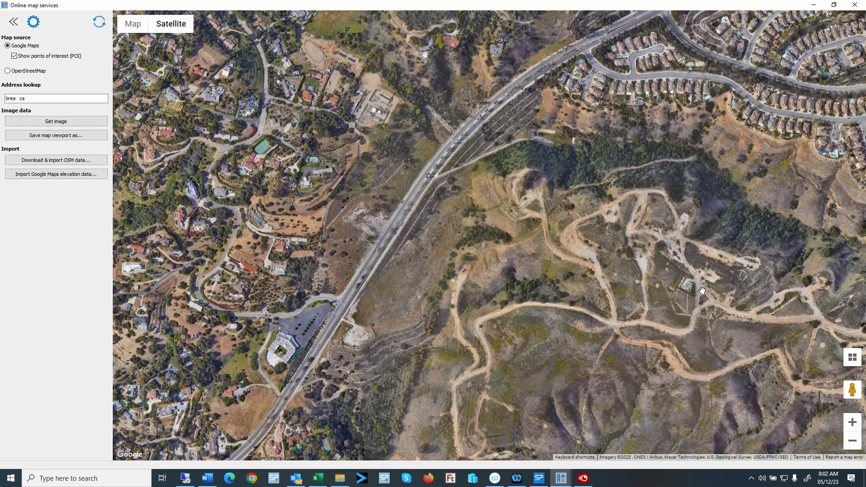
click(33, 22)
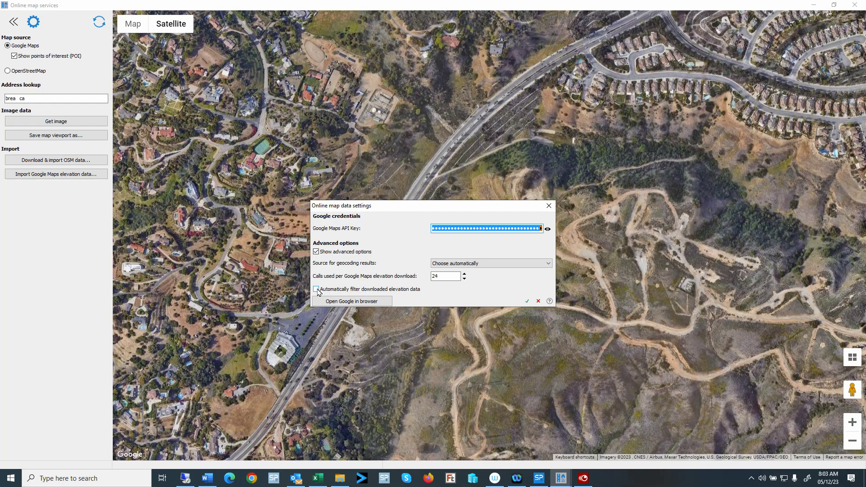
click(317, 290)
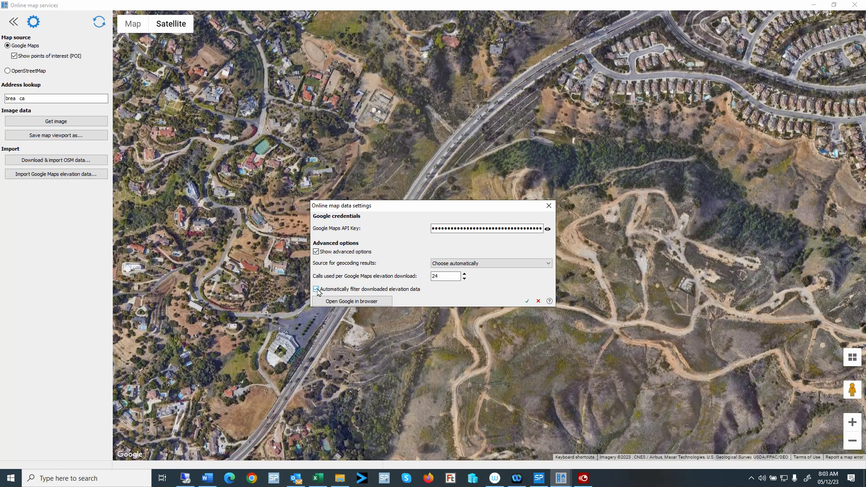
click(317, 289)
Confirm the map settings and save the map viewport as a 'base image' PNG in BackgroundGraphics
click(528, 301)
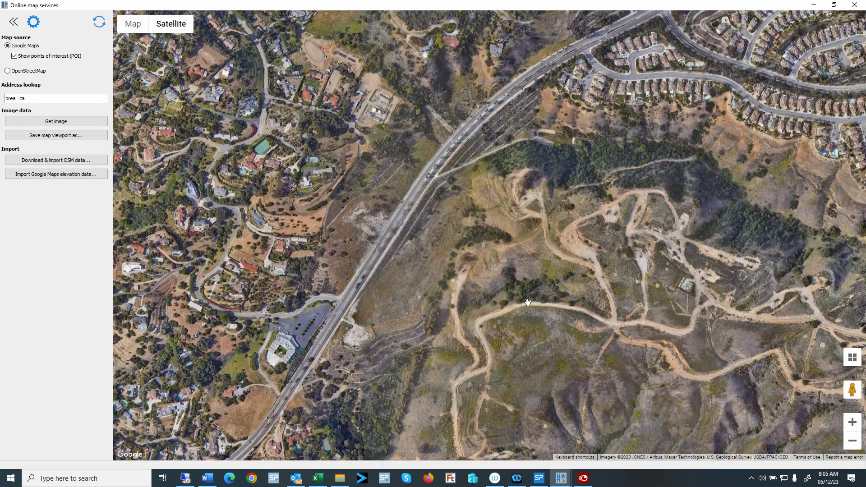
click(70, 138)
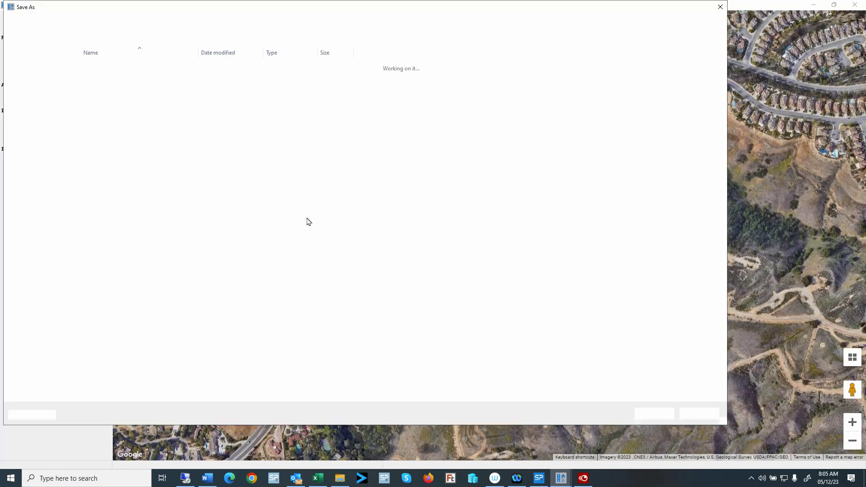
text(0009)
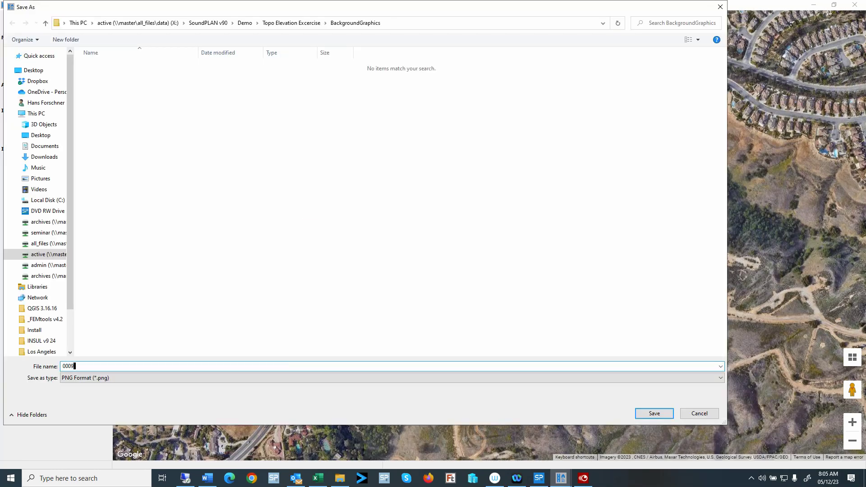
key(BackSpace)
text(base image)
key(Return)
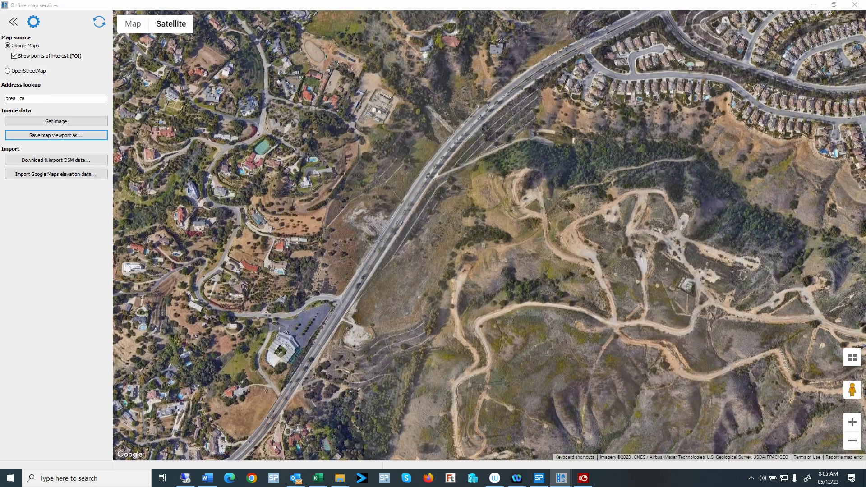
Download Google Maps elevation data for the map area and return to the Geo Database
click(68, 175)
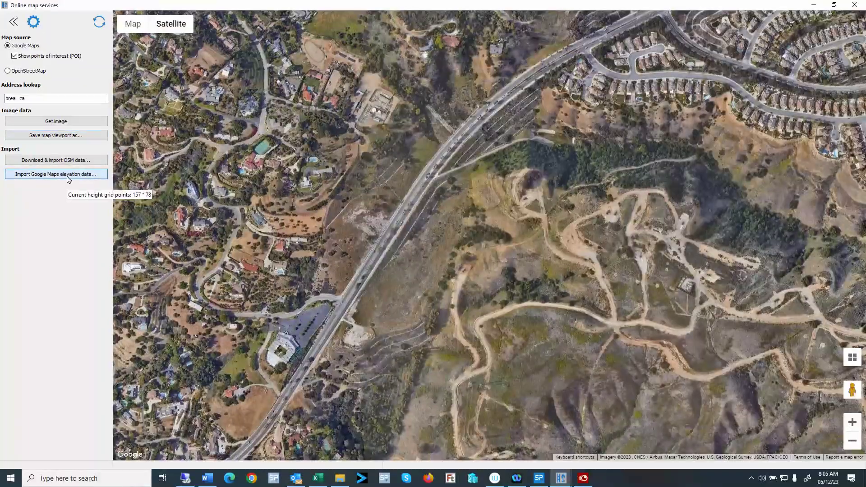
click(67, 175)
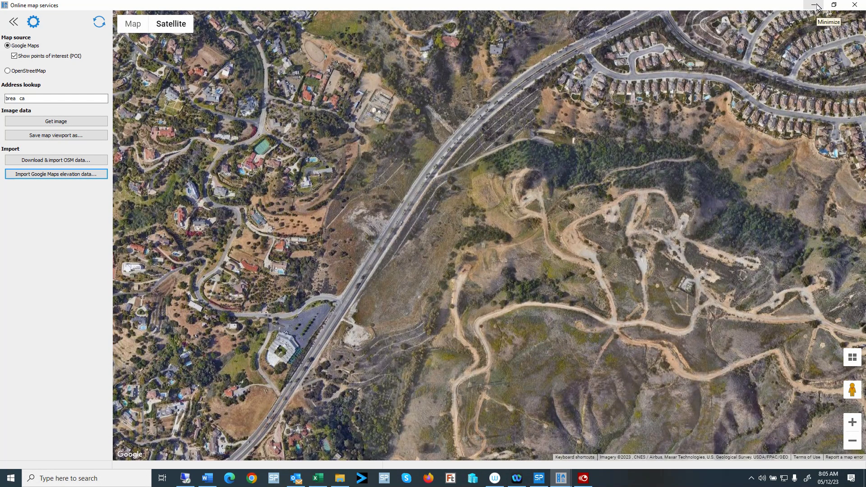
click(815, 5)
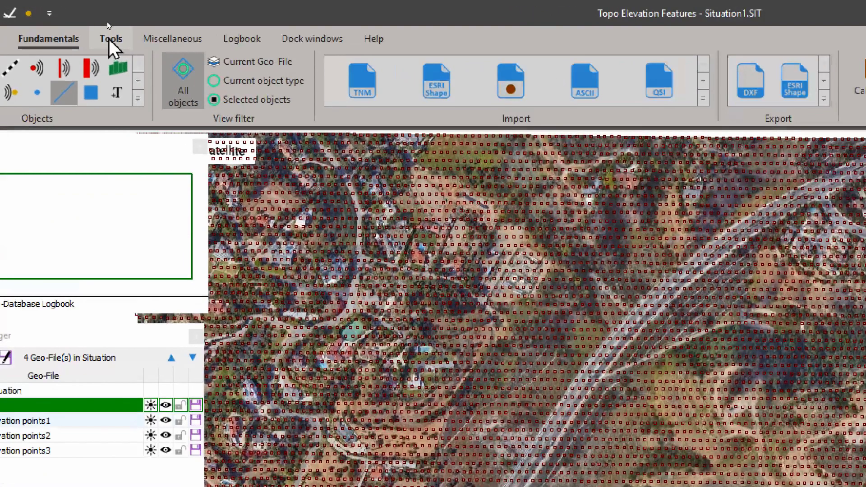
On the Tools tab, select all 12288 elevation points and expand the Elevation tools list
click(109, 22)
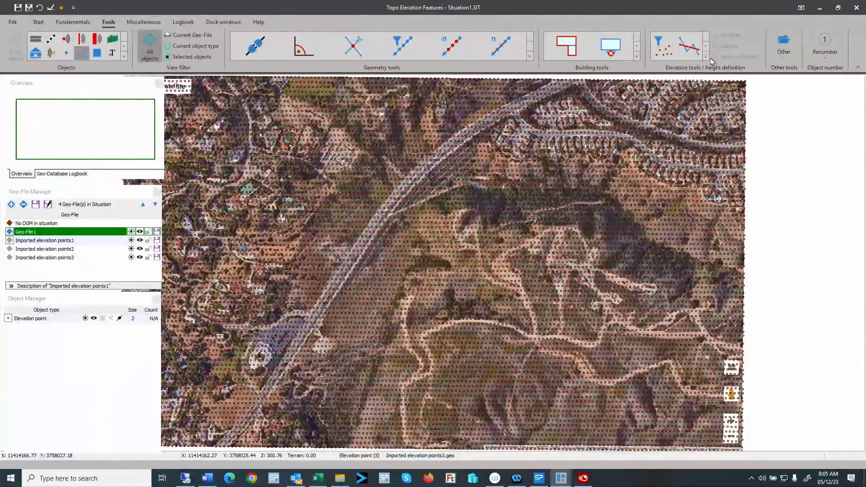
click(707, 57)
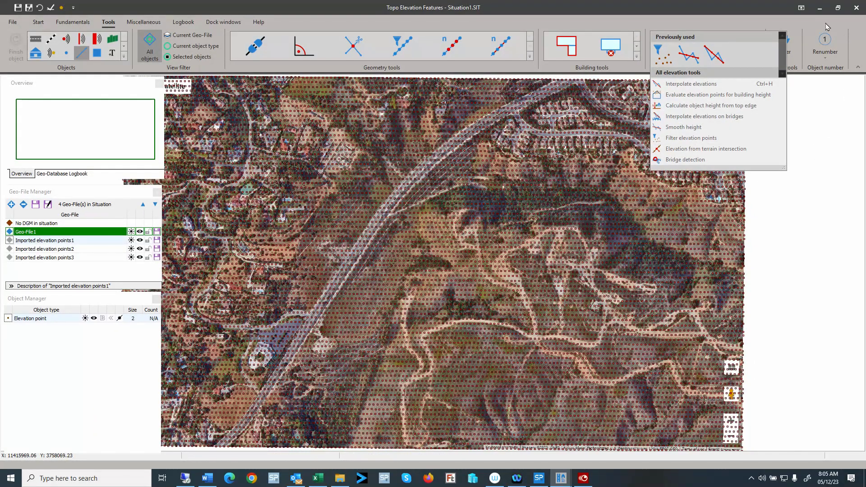
click(745, 14)
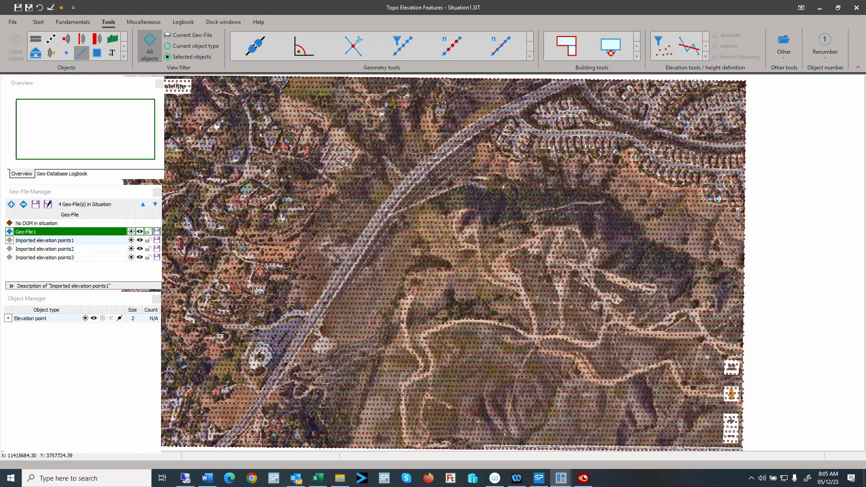
key(ctrl+a)
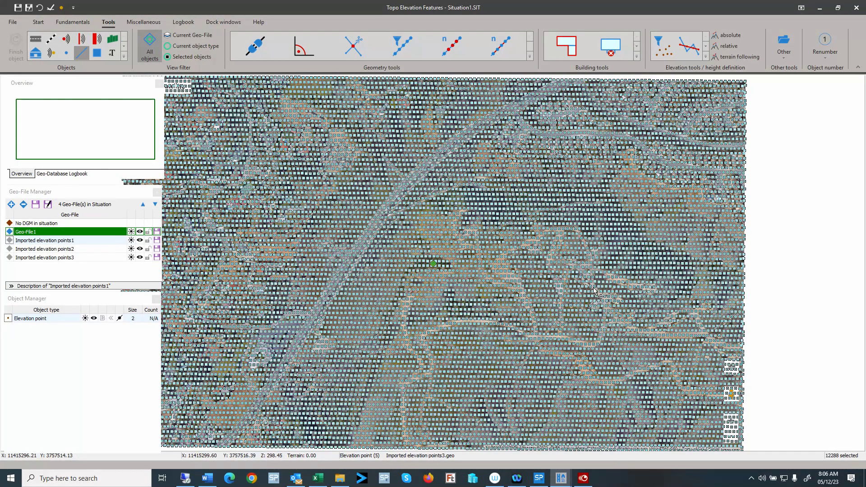
click(705, 57)
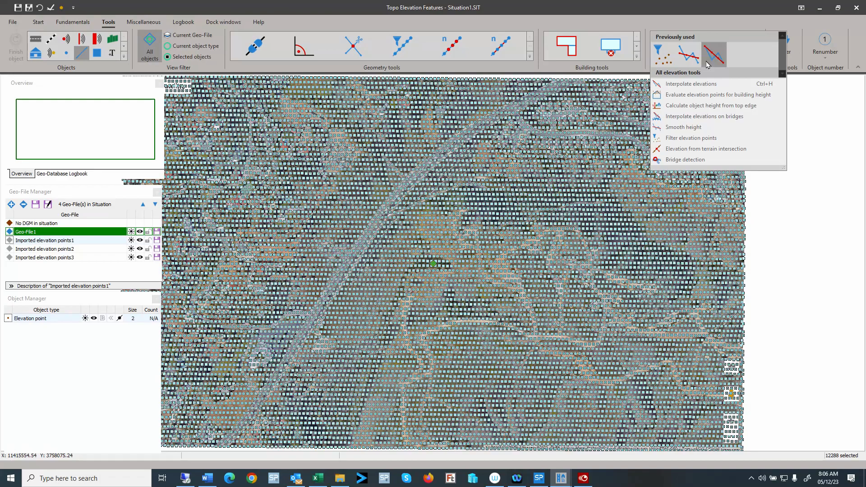
Filter the selected elevation points with a 10 m grid and 100 m max point distance
click(708, 143)
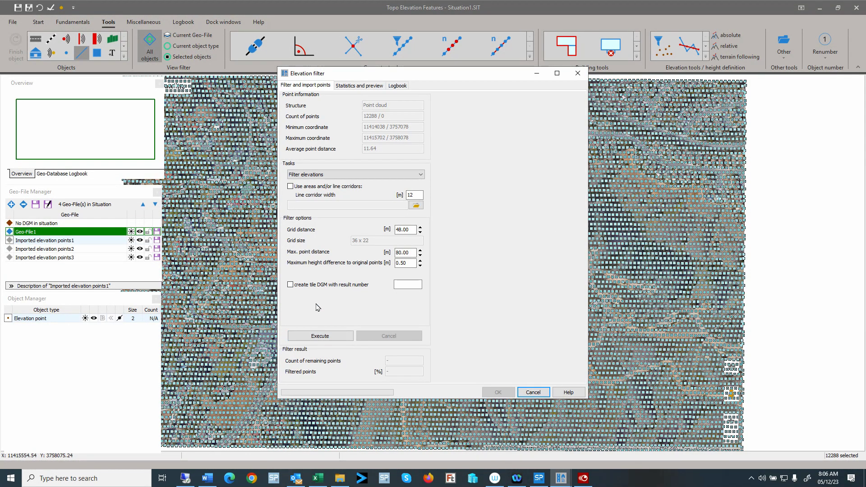
double_click(405, 264)
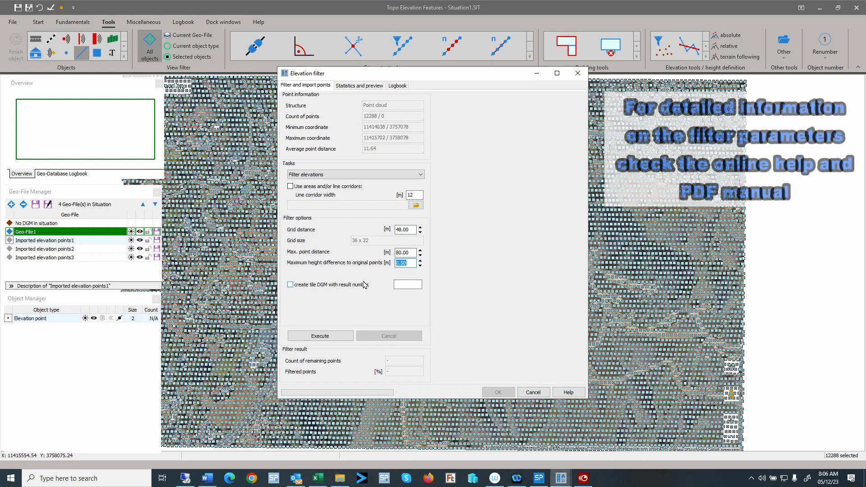
click(399, 253)
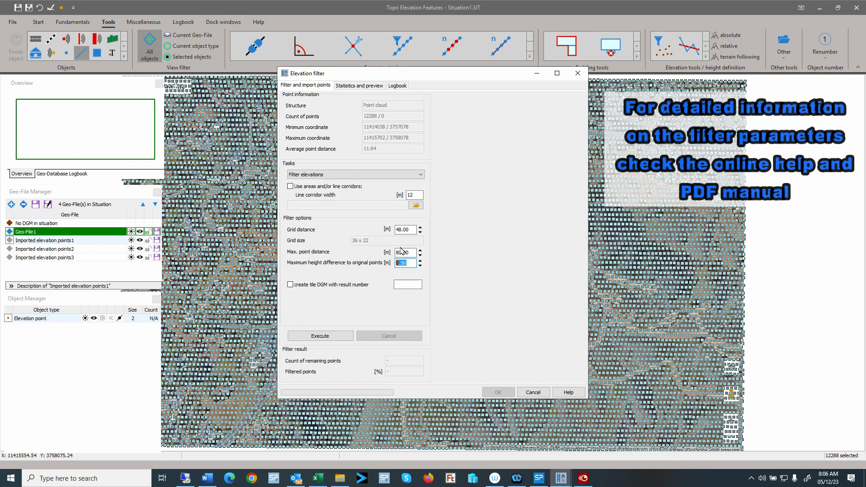
key(BackSpace)
text(10)
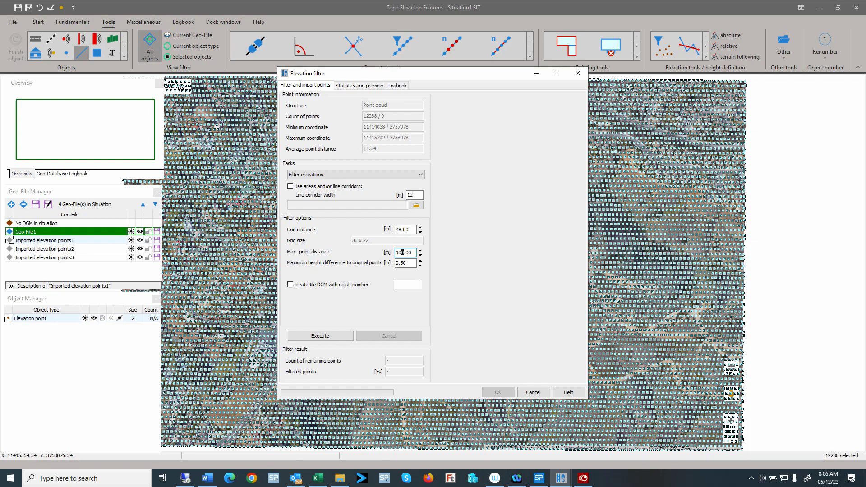
key(shift+Tab)
text(10)
click(320, 337)
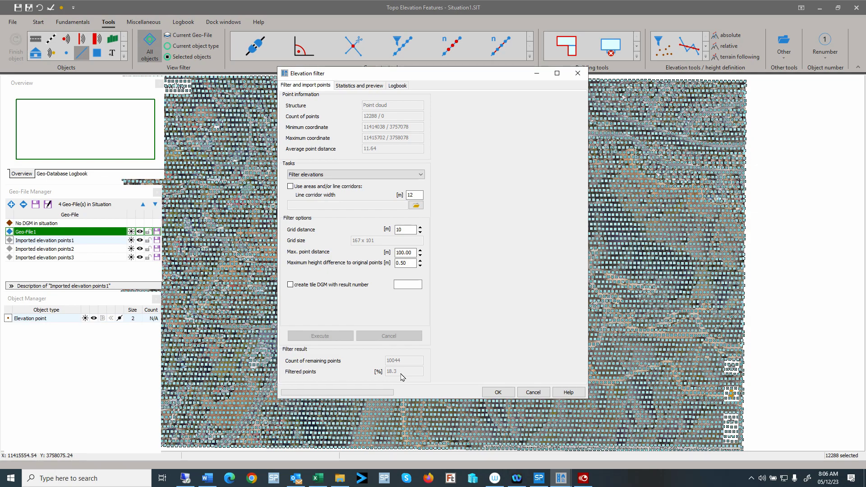
Review the DGM, original, result and difference previews, then accept the filtered points
click(361, 86)
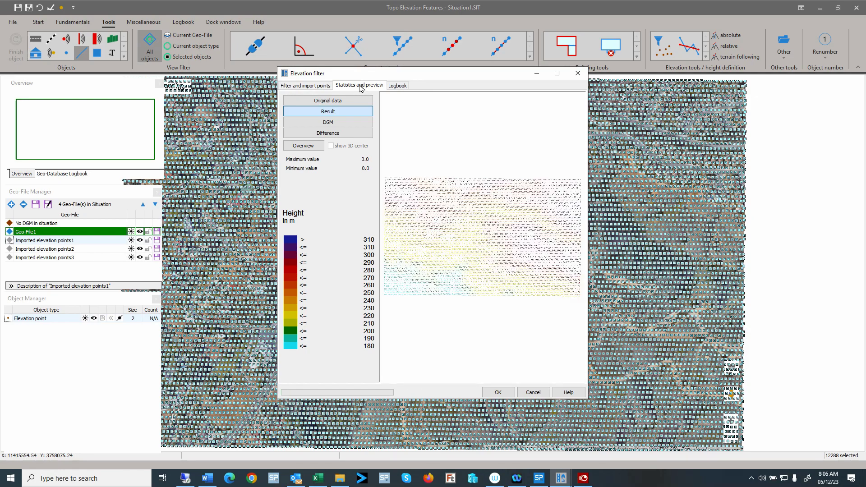
click(337, 122)
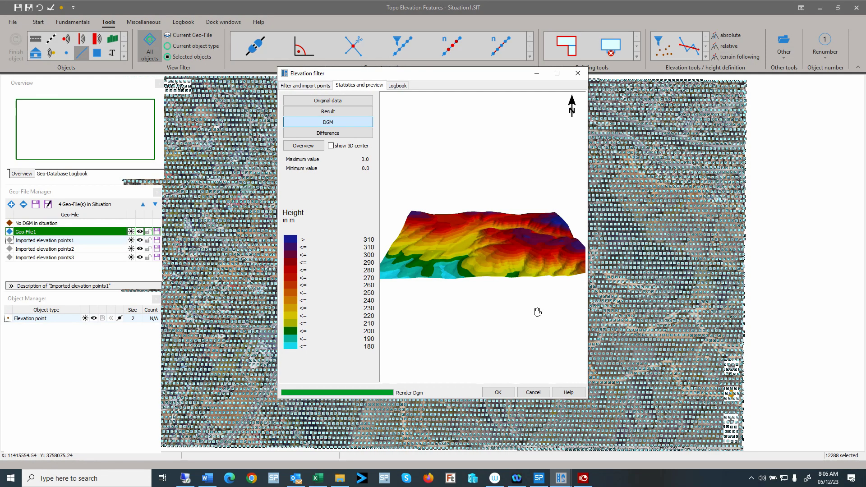
click(328, 104)
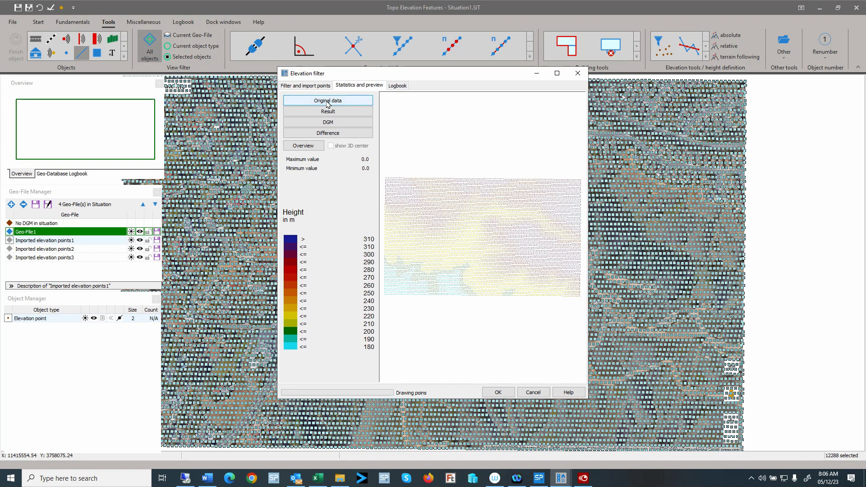
click(331, 113)
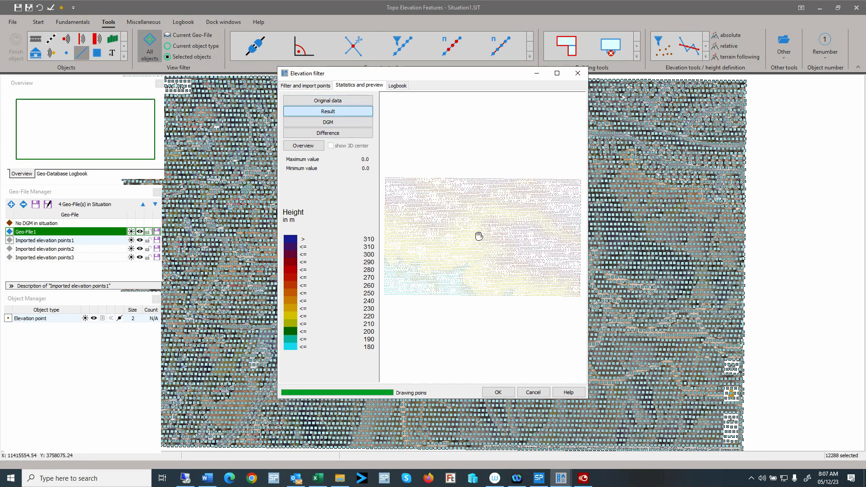
click(338, 136)
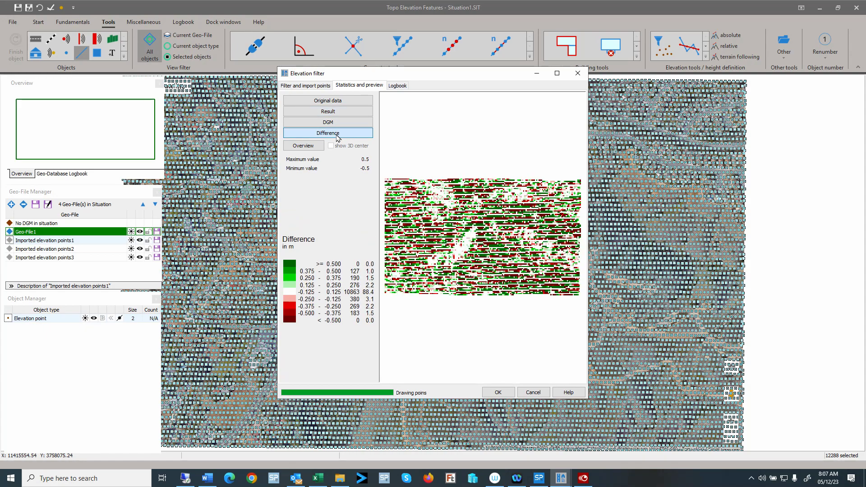
click(339, 126)
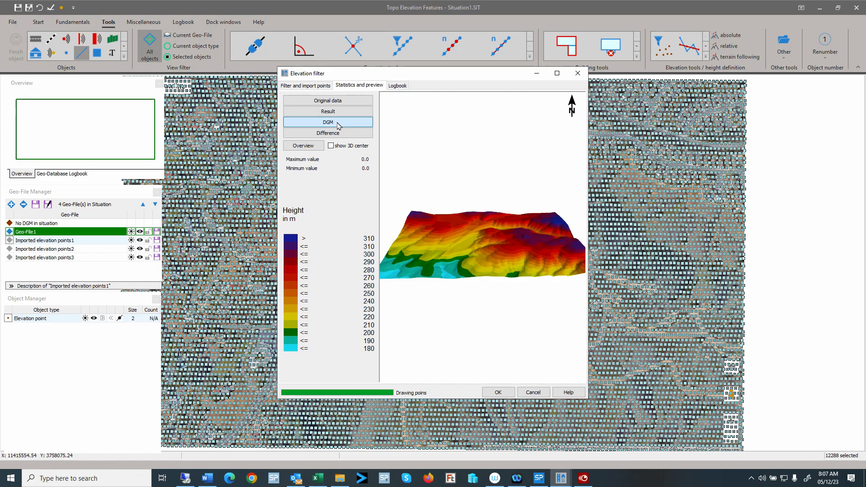
click(497, 393)
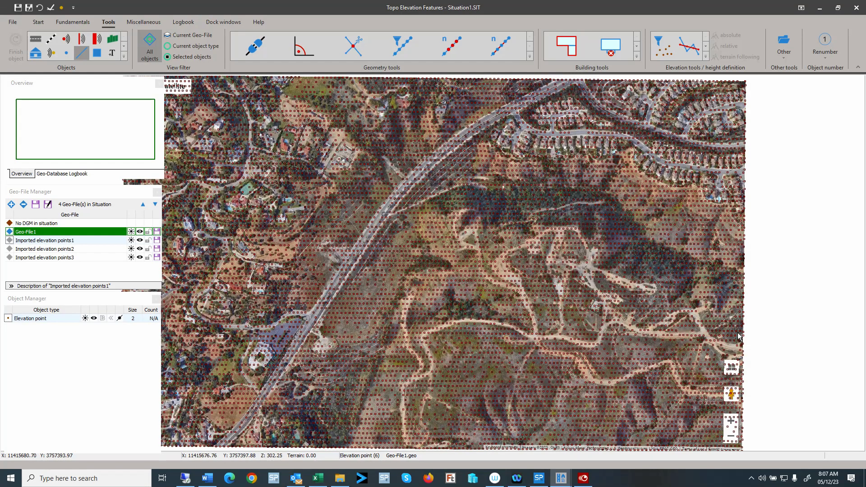
Start the DGM calculation from Fundamentals, saving the geo-file as '000 Topo Data'
click(39, 21)
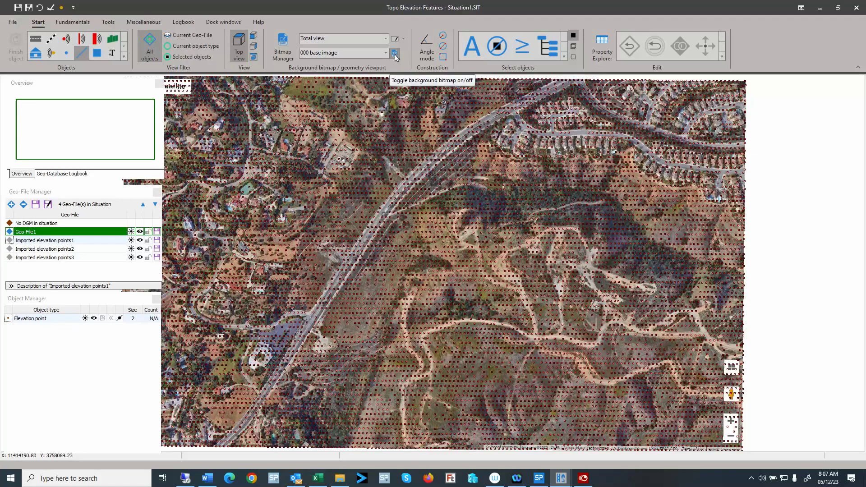
click(73, 22)
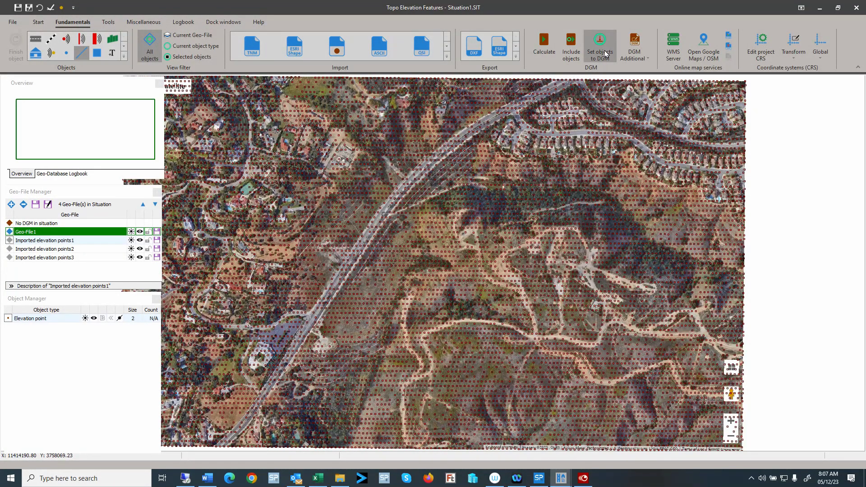
click(544, 44)
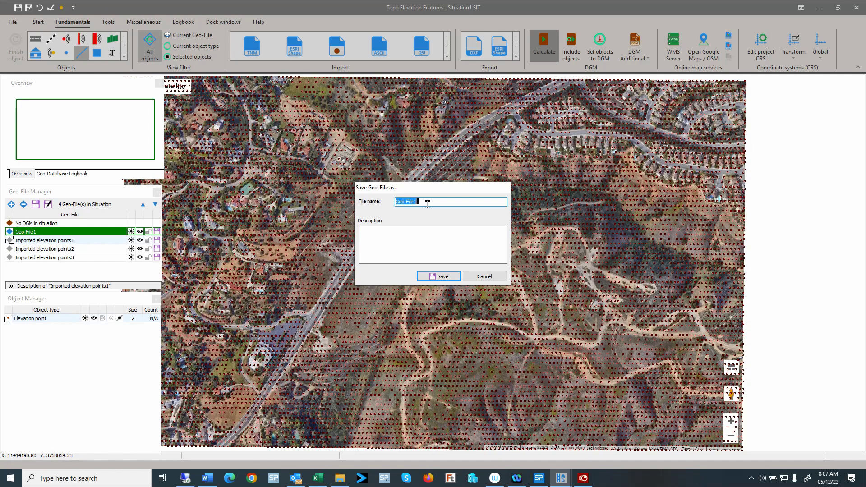
text(000 Topo Data)
key(Return)
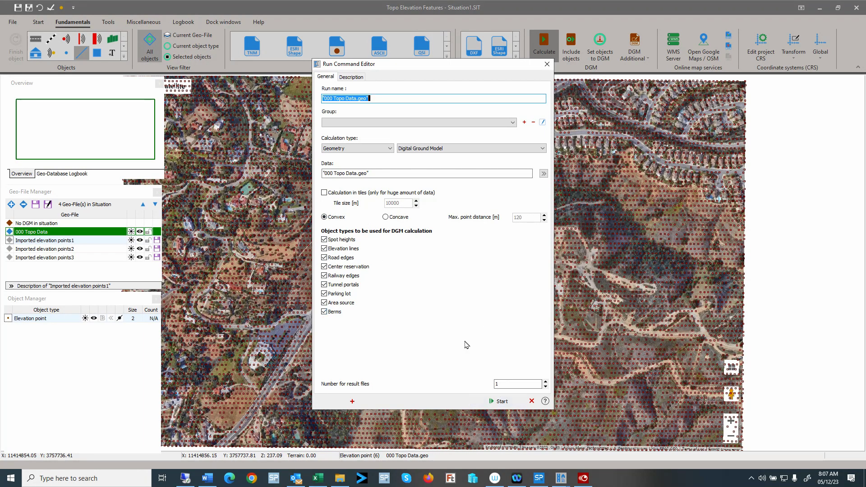
Run the ground model calculation under the run name 'dgm' and acknowledge its completion
text(dgm)
click(499, 401)
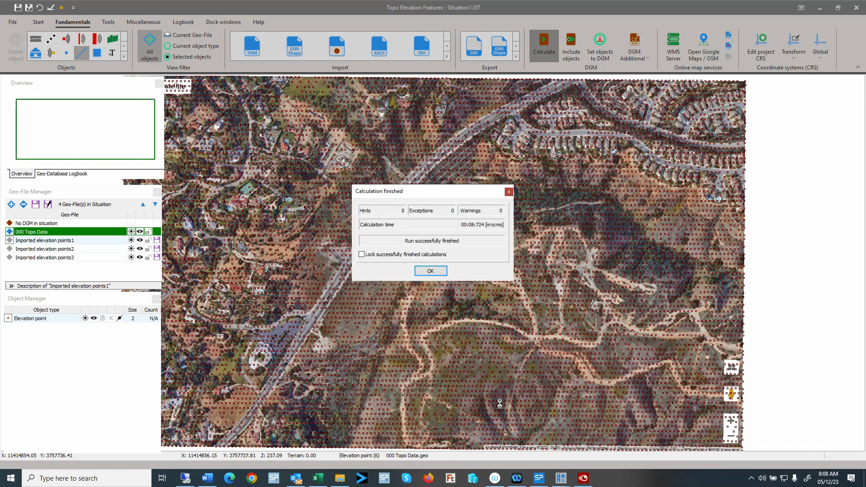
click(431, 271)
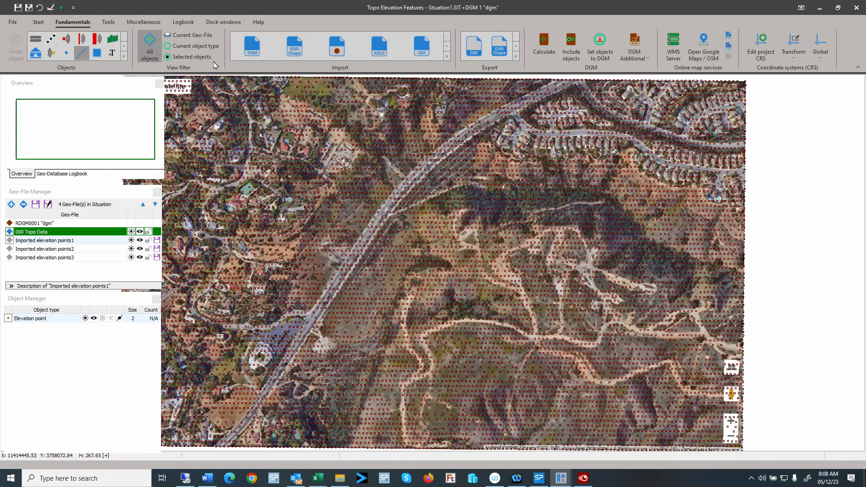
click(38, 21)
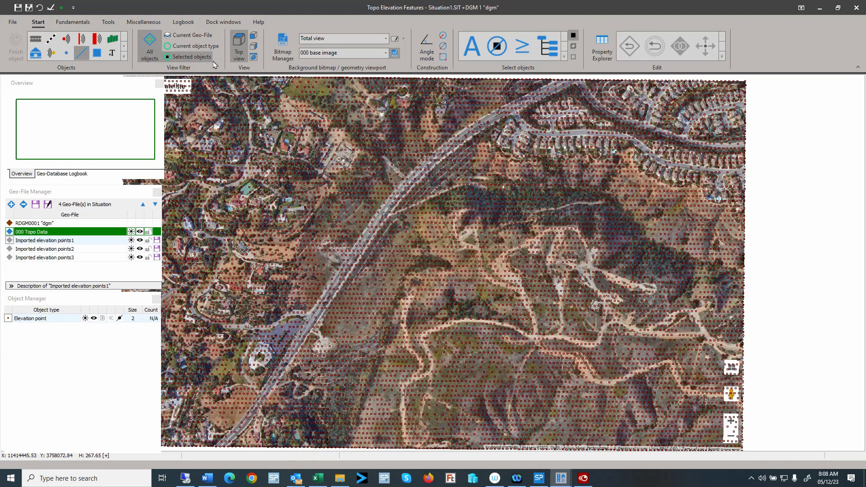
click(253, 57)
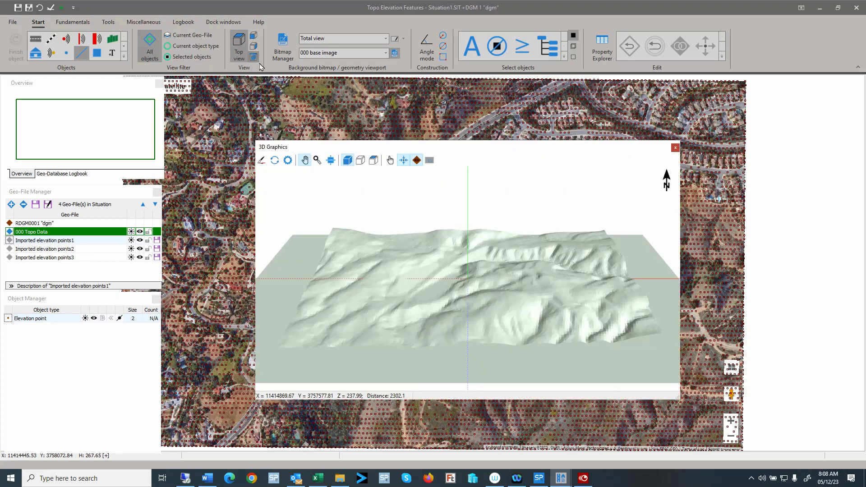
click(517, 302)
drag(517, 302, 513, 303)
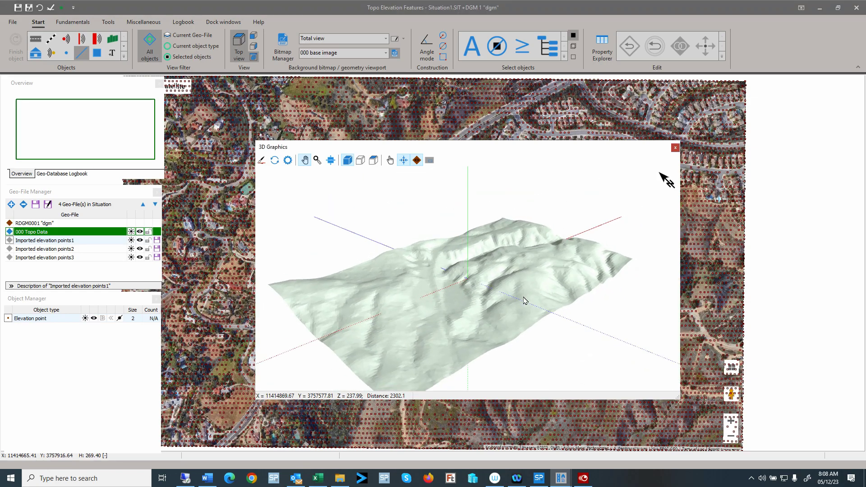
drag(475, 226, 458, 296)
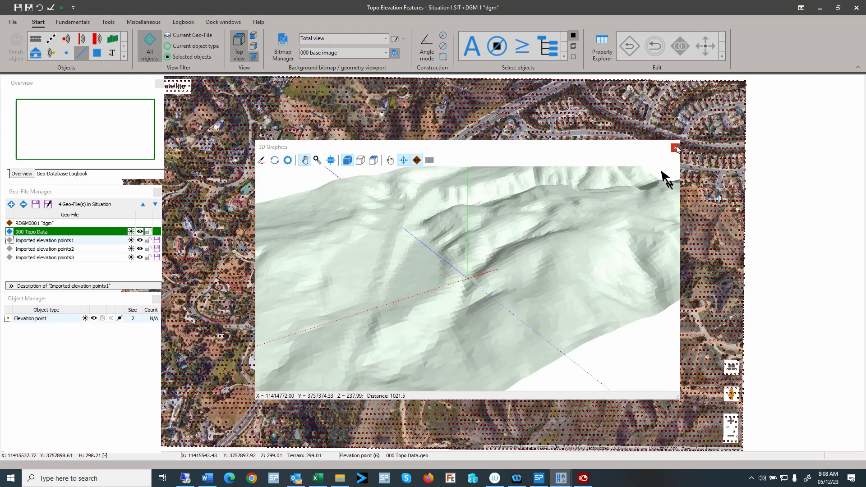
click(676, 148)
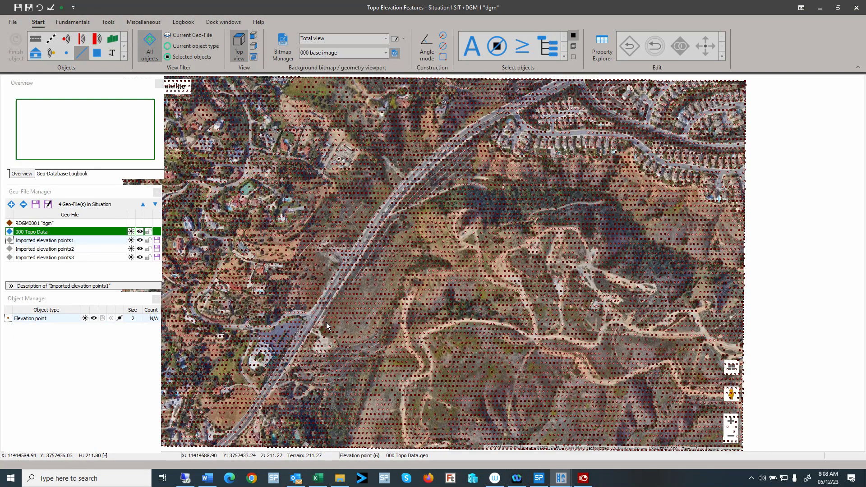
Zoom in on the hillside beside the highway and expand the Objects gallery
scroll(340, 321, up, 3)
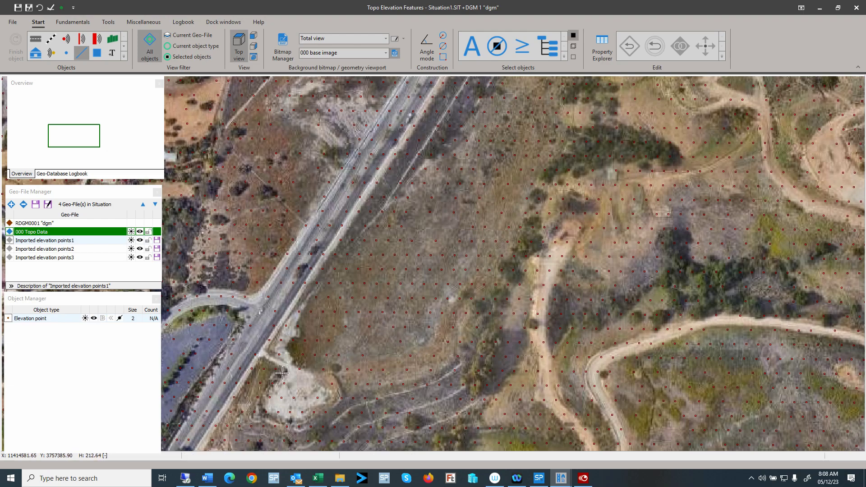
click(93, 455)
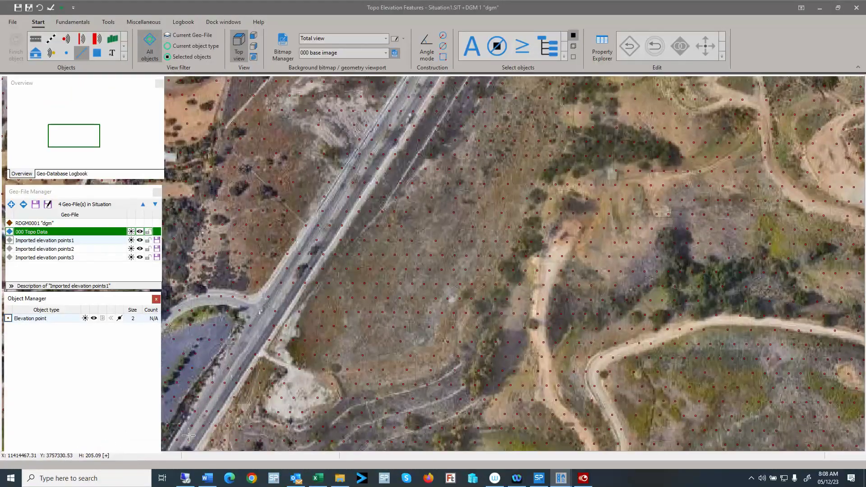
click(365, 327)
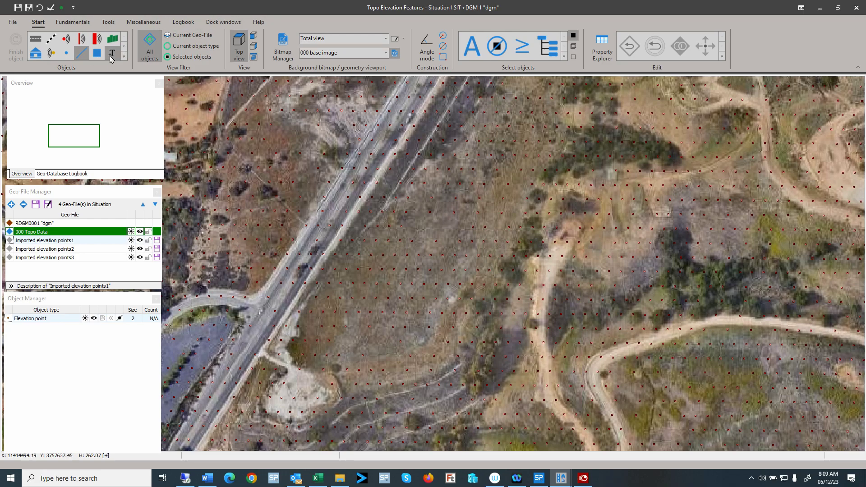
Start an elevation line beside the highway, accepting the terrain height for its first point
click(124, 58)
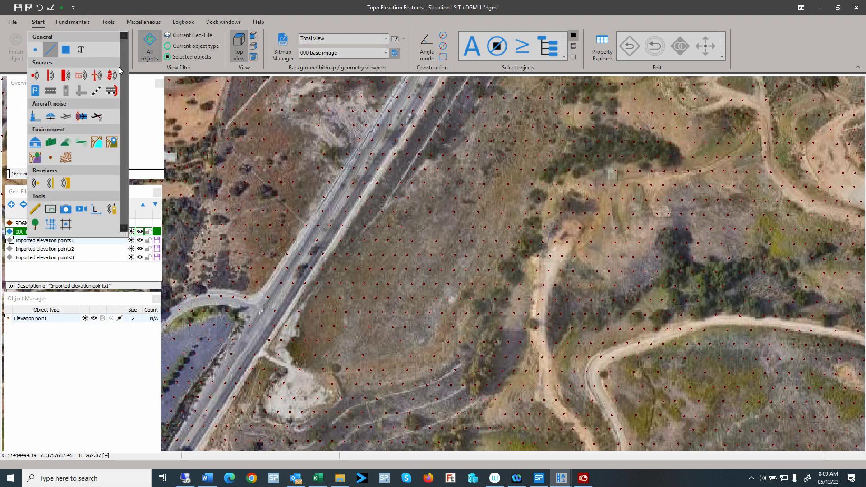
click(67, 157)
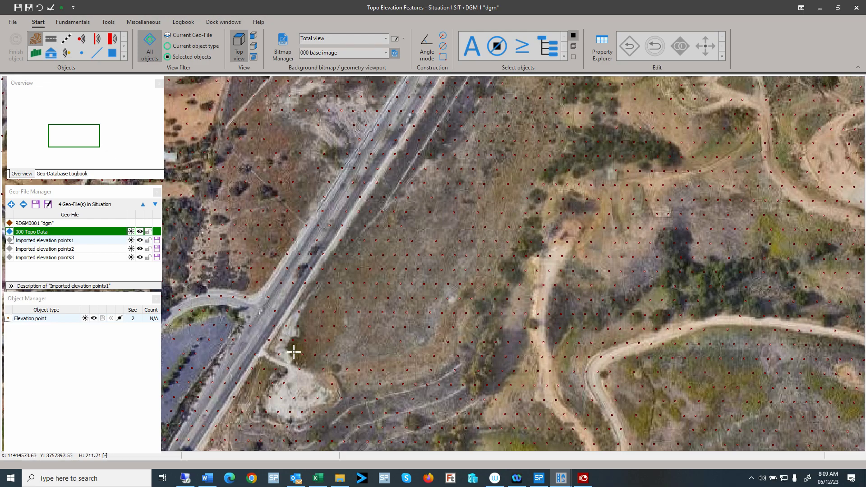
click(293, 352)
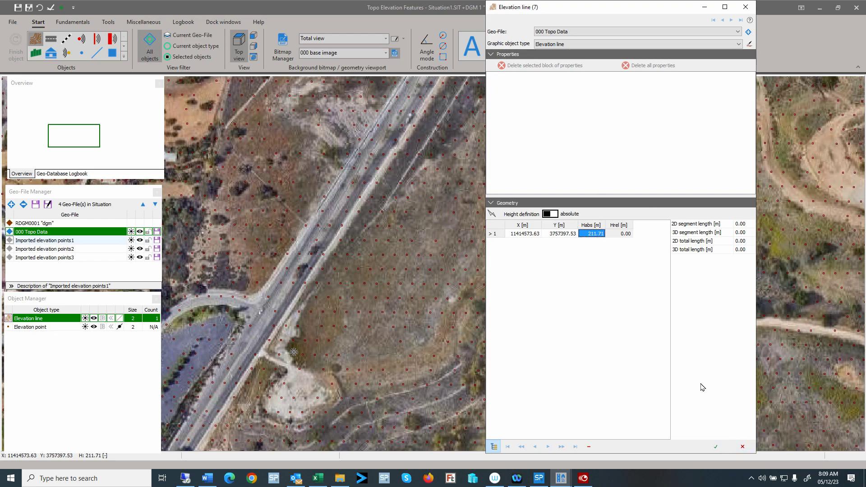
click(716, 447)
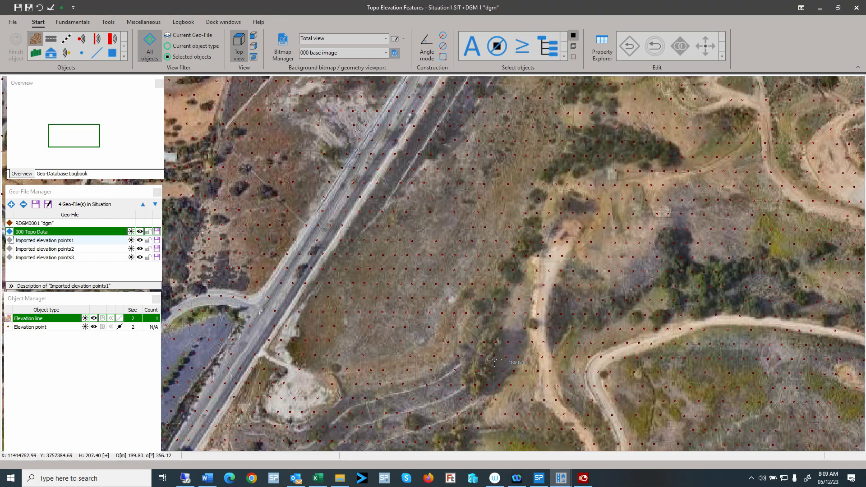
Trace the line north along the highway and east along the hillside ridge
click(320, 300)
click(366, 244)
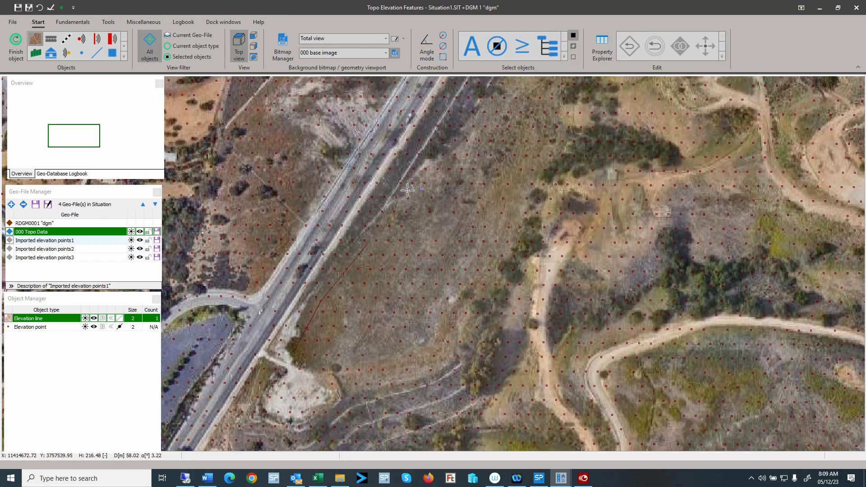
click(429, 187)
click(473, 144)
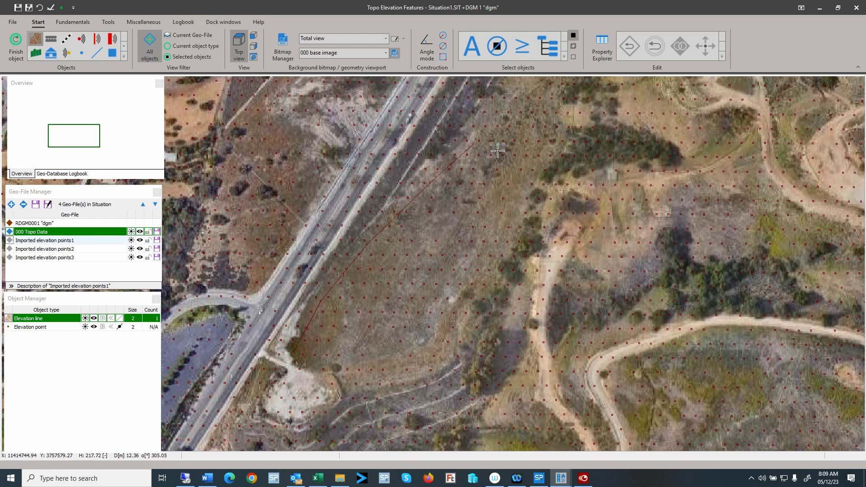
click(527, 161)
click(581, 186)
click(605, 199)
click(629, 211)
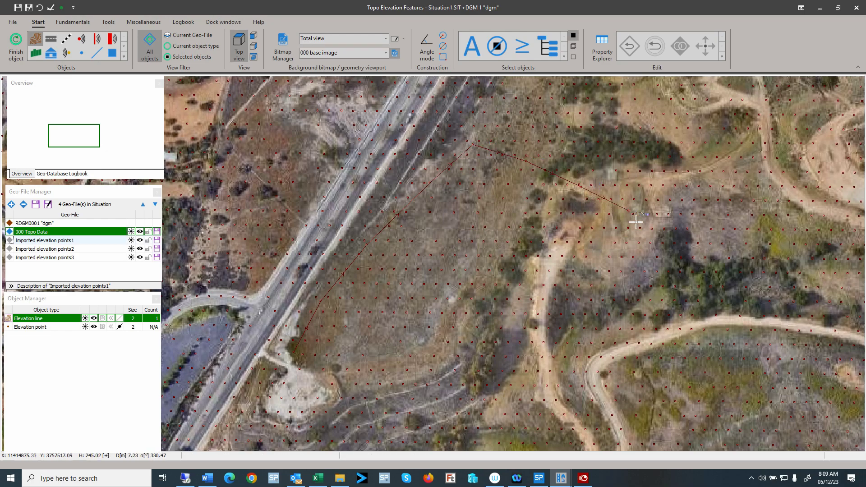
click(653, 250)
Run the line south past the dirt road and west, close it on the start point, and confirm
click(624, 322)
click(585, 353)
click(576, 391)
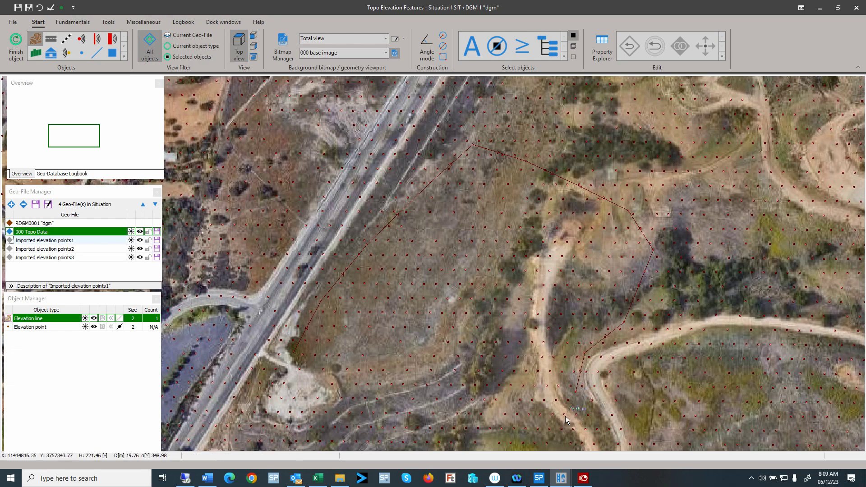
click(537, 436)
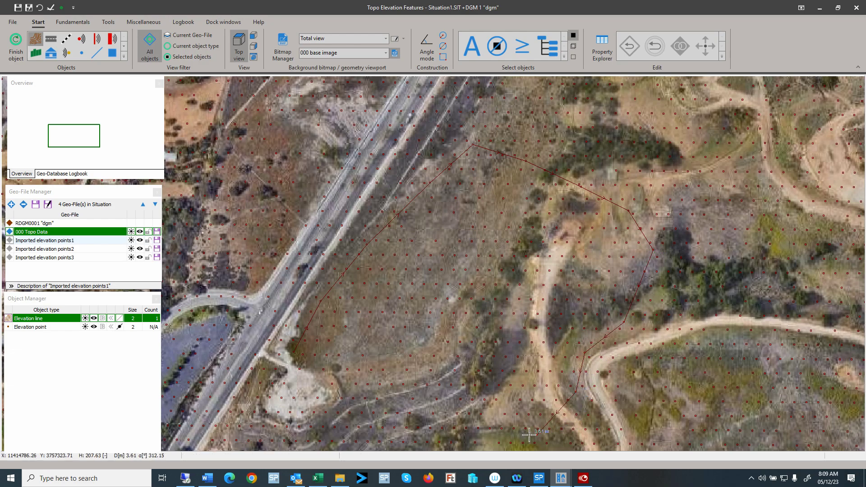
click(454, 437)
click(305, 390)
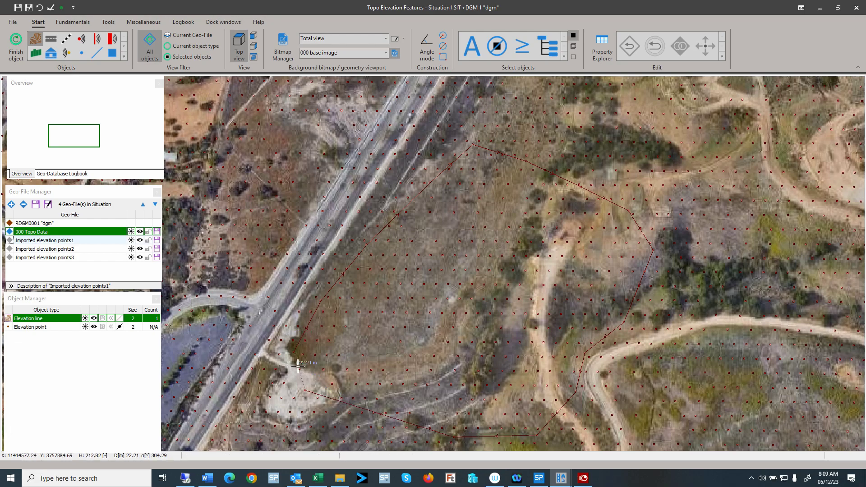
click(268, 369)
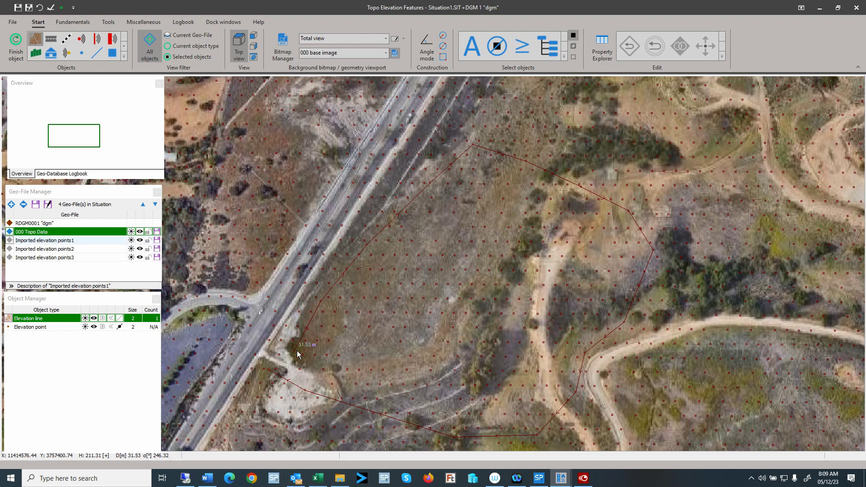
click(293, 354)
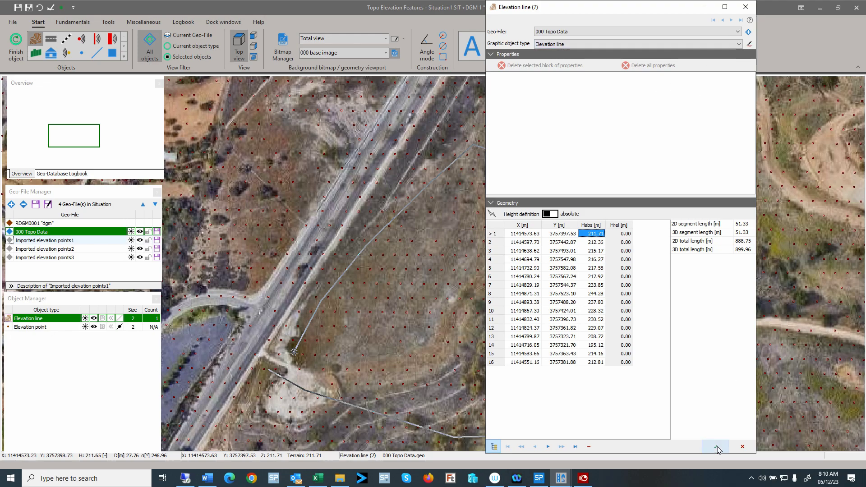
click(717, 450)
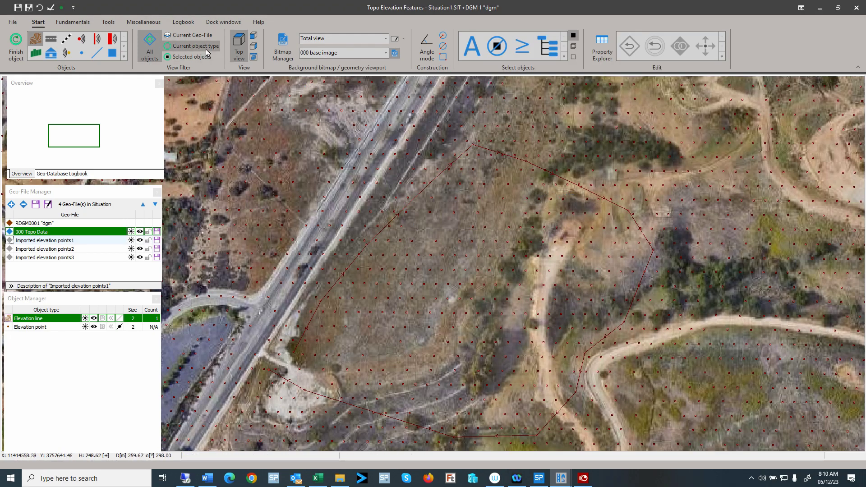
click(253, 57)
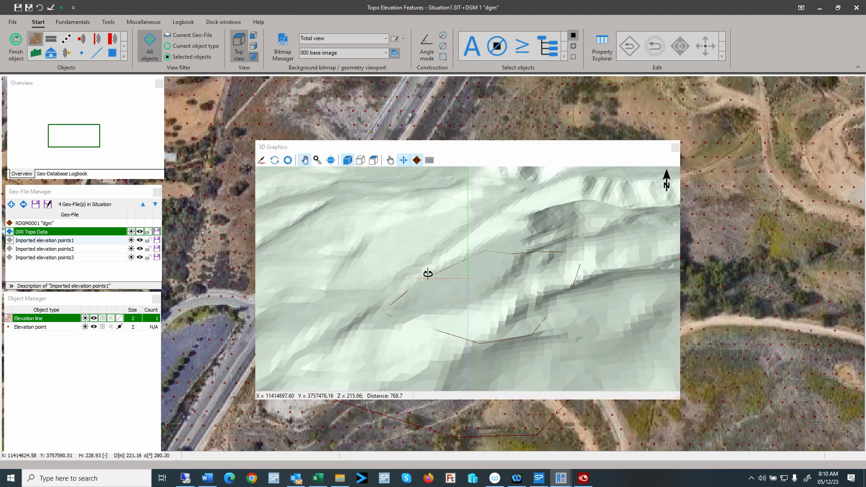
click(675, 149)
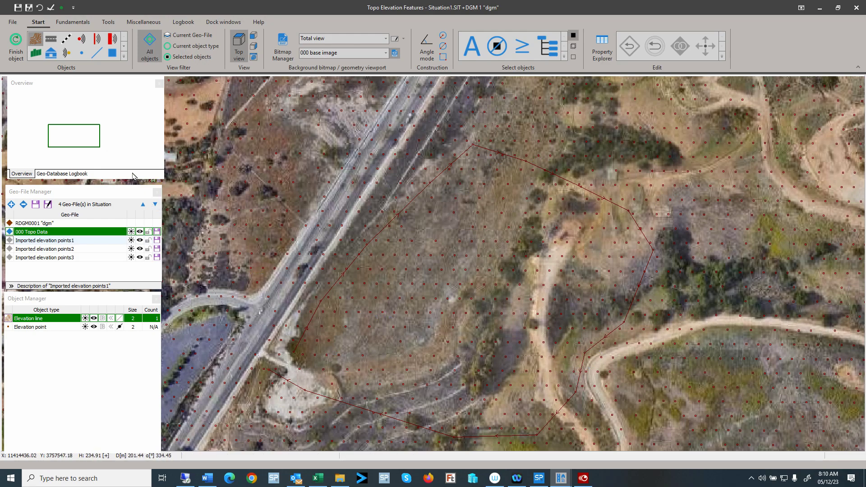
Draw an eleven-corner Area along the red site outline, double-clicking the last corner to finish
click(124, 57)
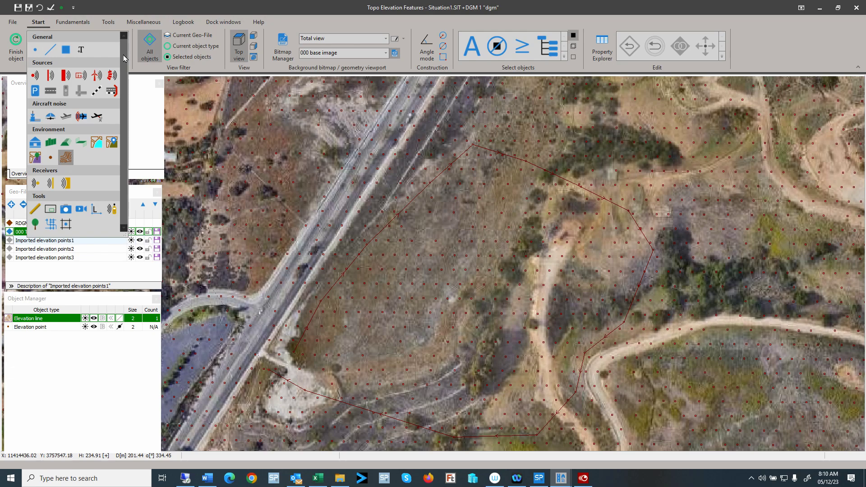
click(67, 54)
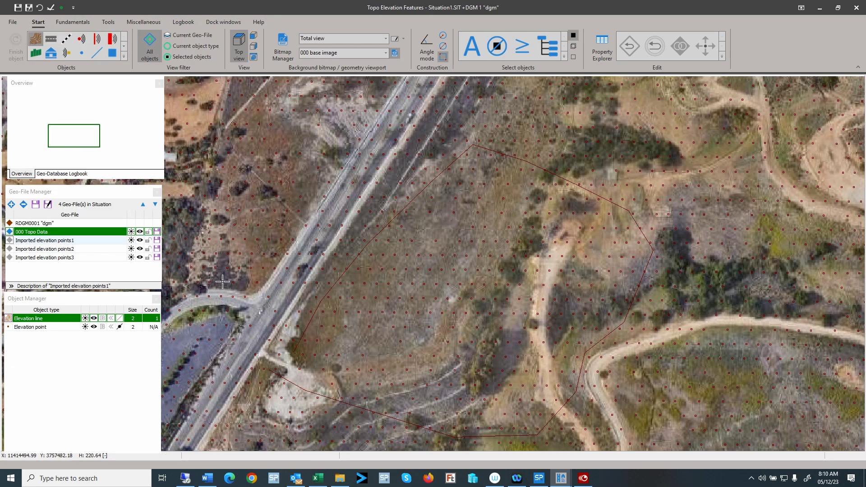
click(287, 374)
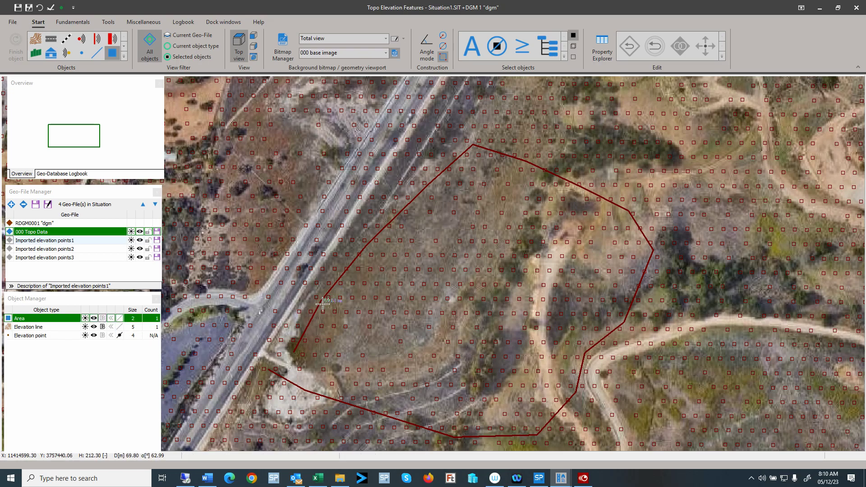
click(438, 182)
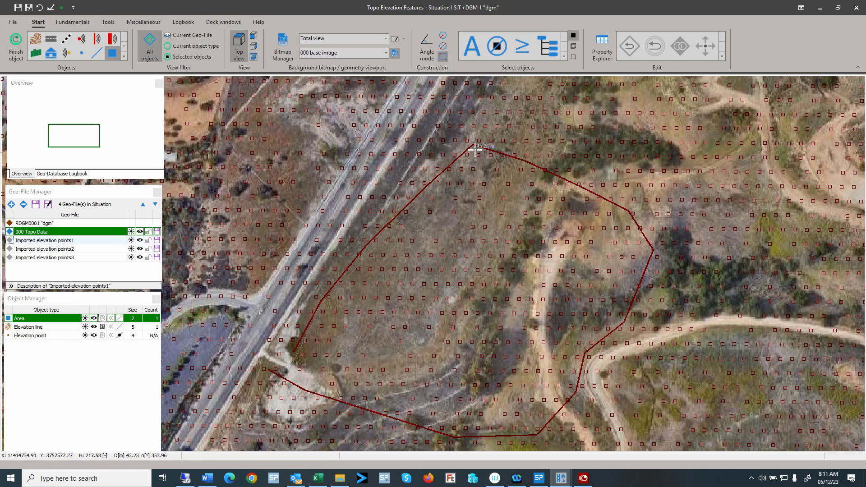
click(604, 199)
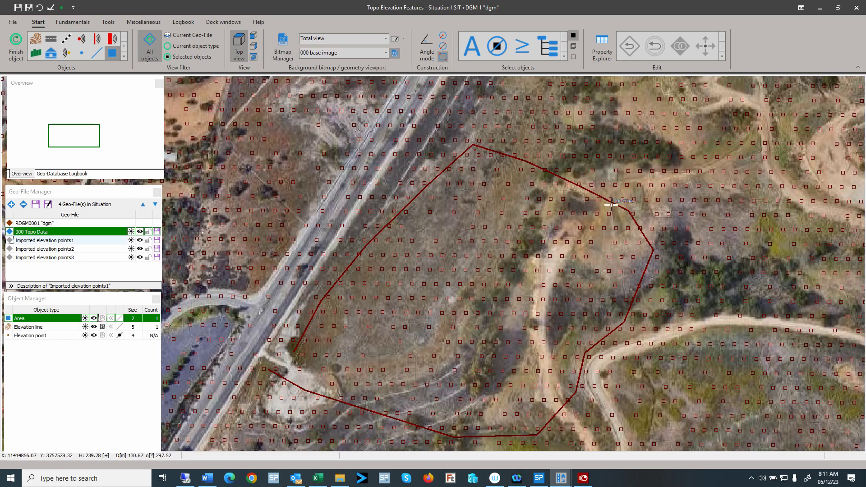
click(634, 228)
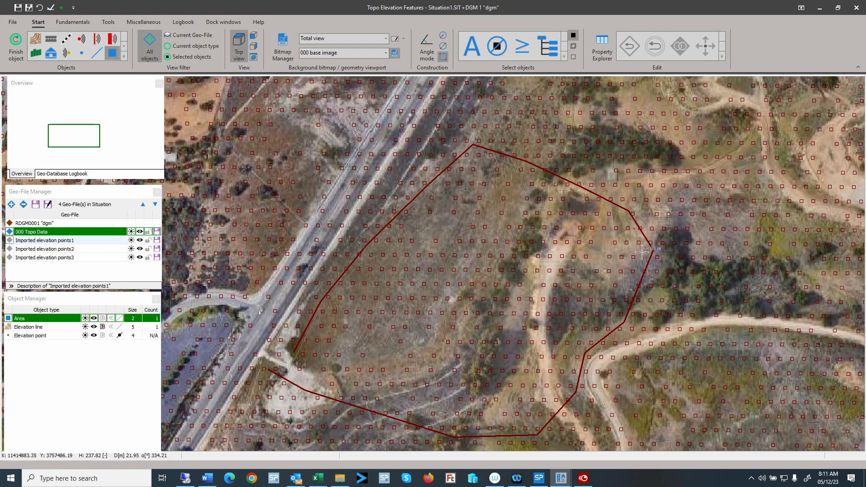
click(622, 322)
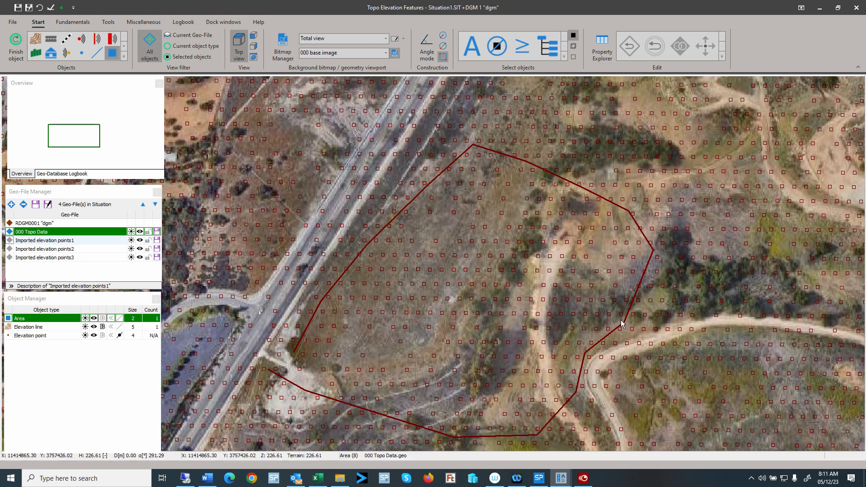
click(598, 339)
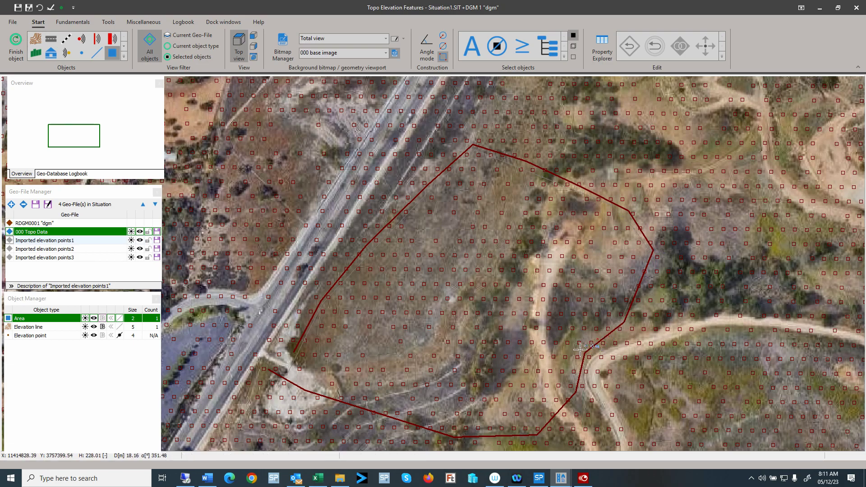
click(575, 391)
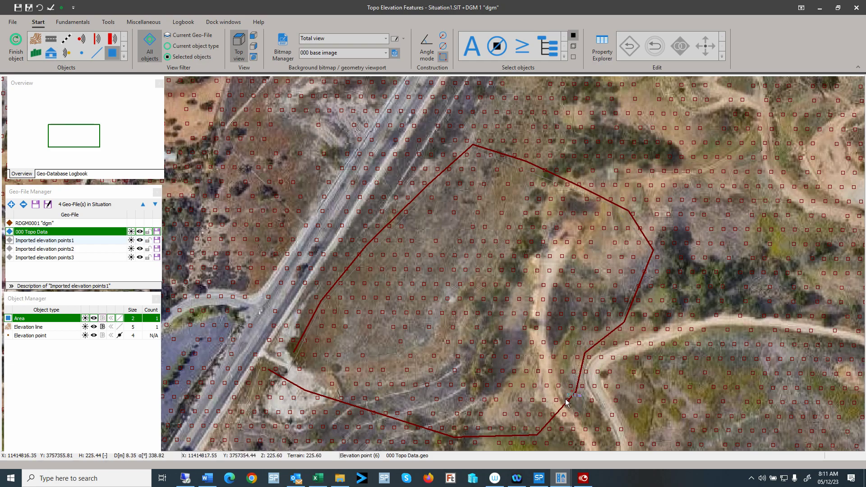
click(536, 432)
click(453, 436)
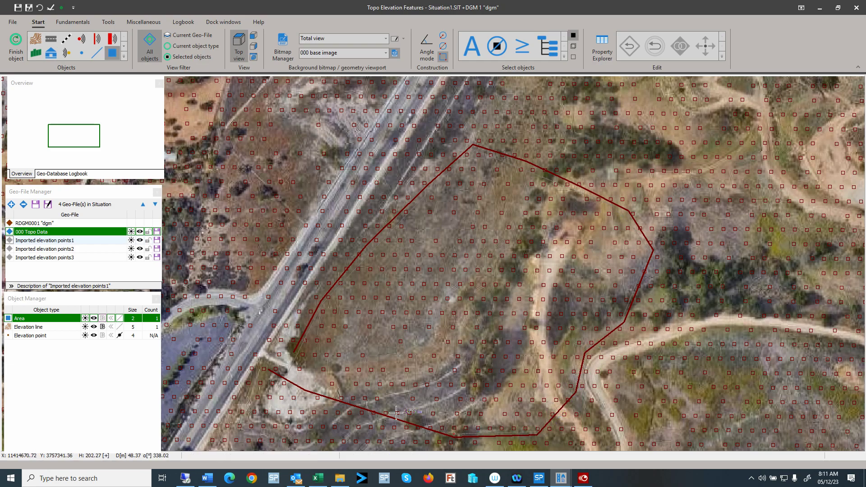
click(311, 388)
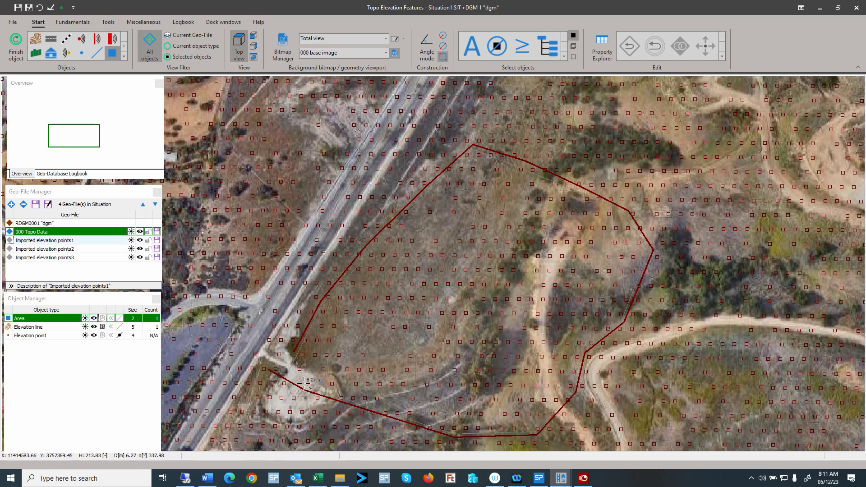
double_click(270, 371)
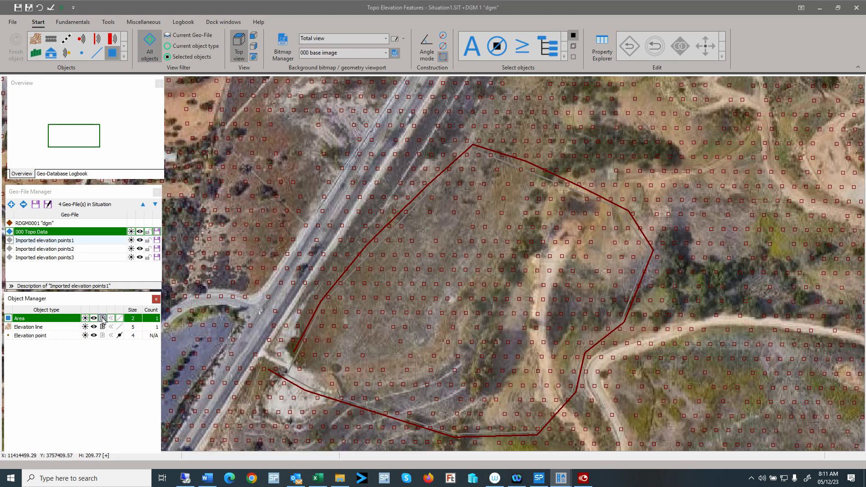
Set the area point size to 4 in the Object Manager
click(136, 320)
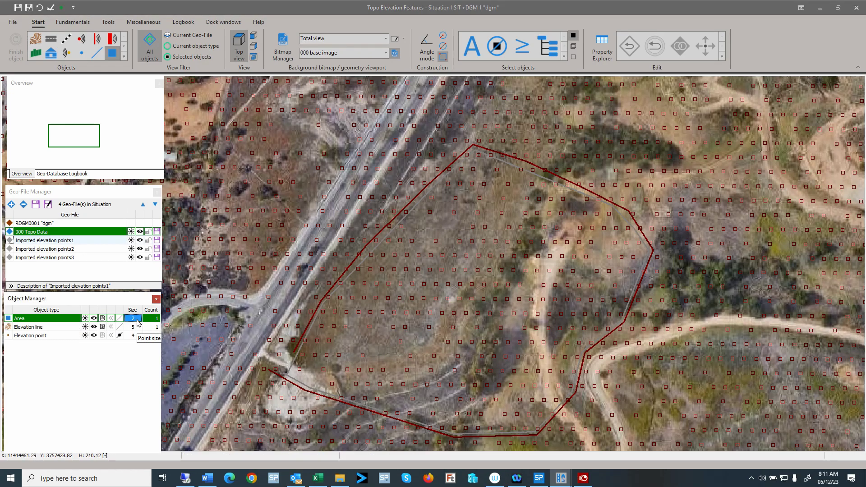
text(4)
key(Return)
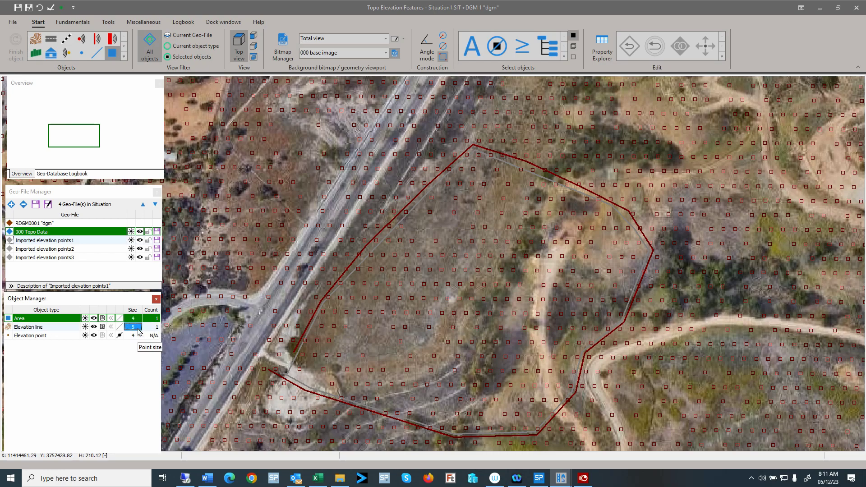
Select the area, then select the 305 elevation points inside it via area or line
right_click(287, 377)
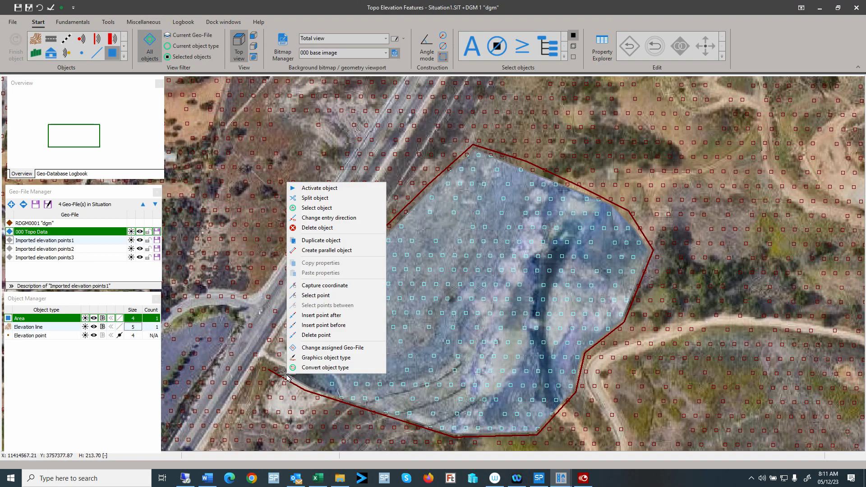
click(317, 208)
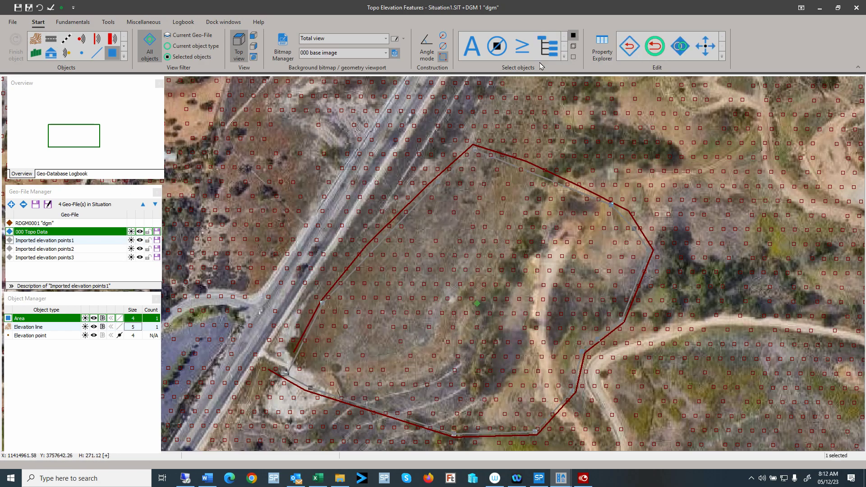
click(564, 60)
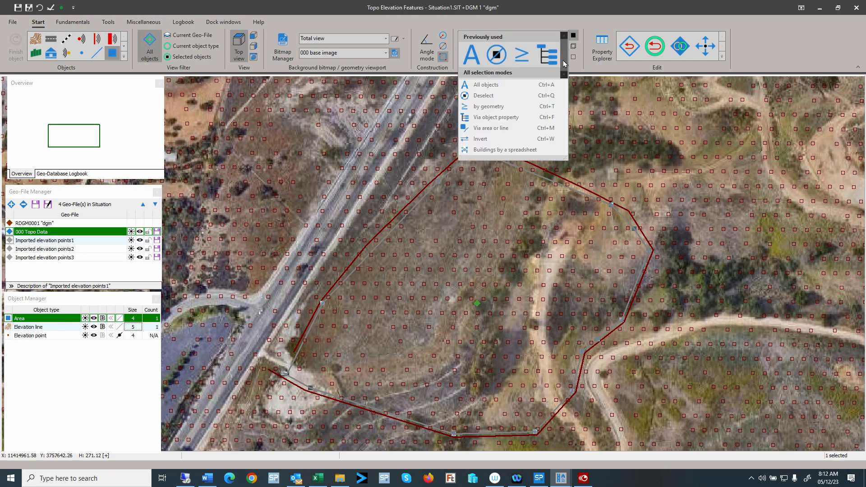
click(500, 132)
click(460, 254)
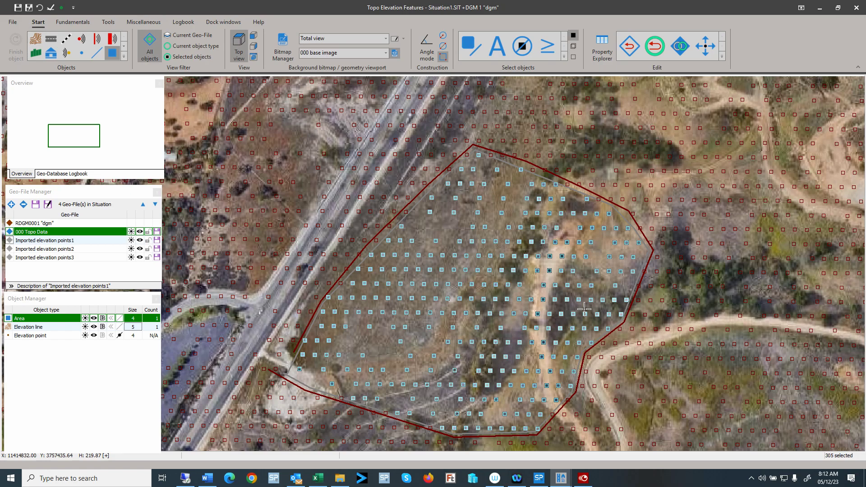
Delete the 305 selected elevation points and the helper area object
key(Delete)
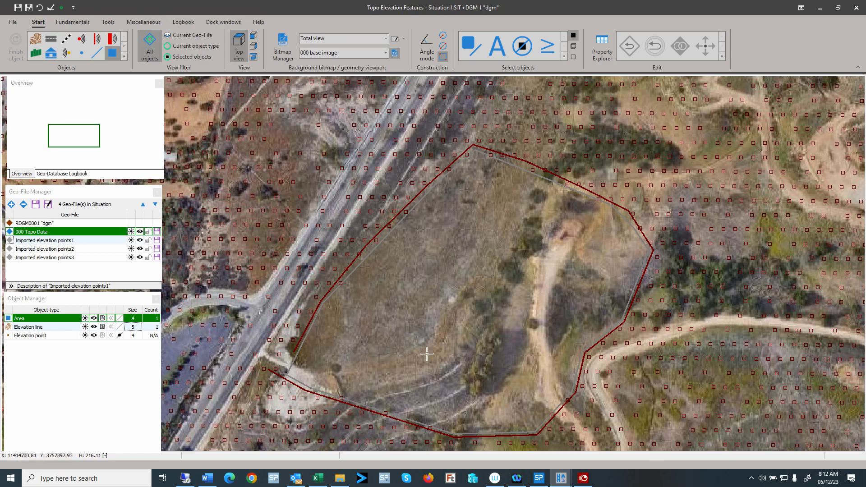
right_click(287, 379)
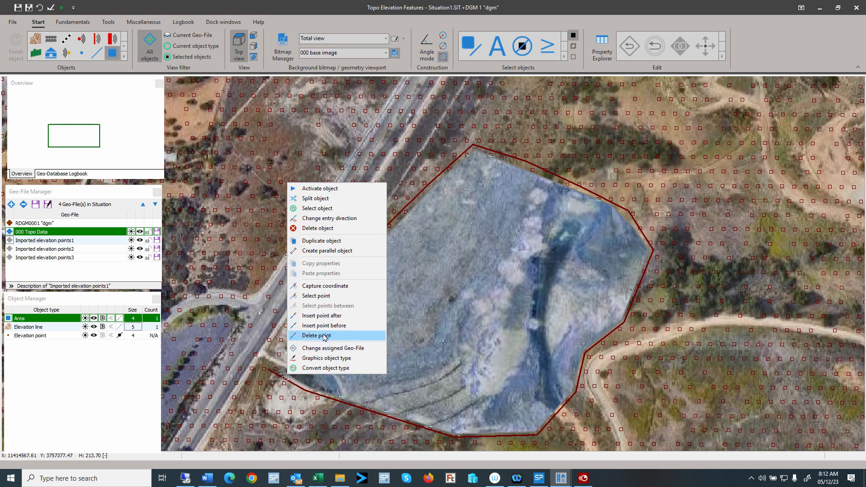
click(318, 228)
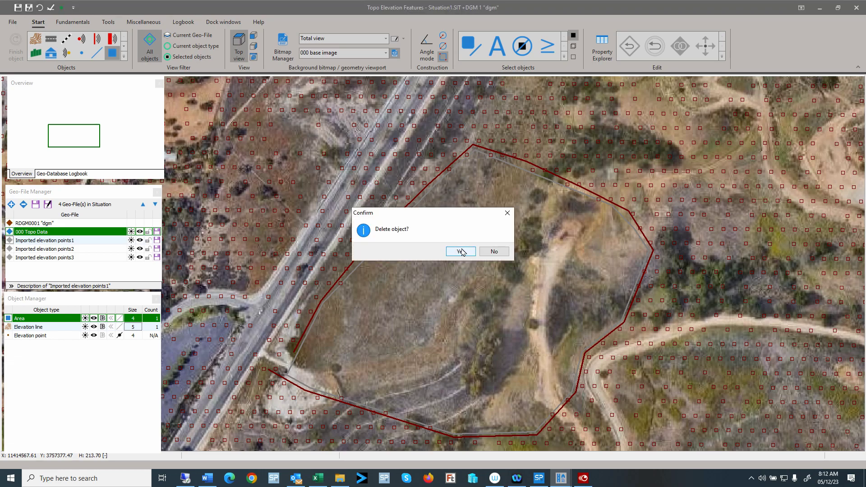
click(462, 251)
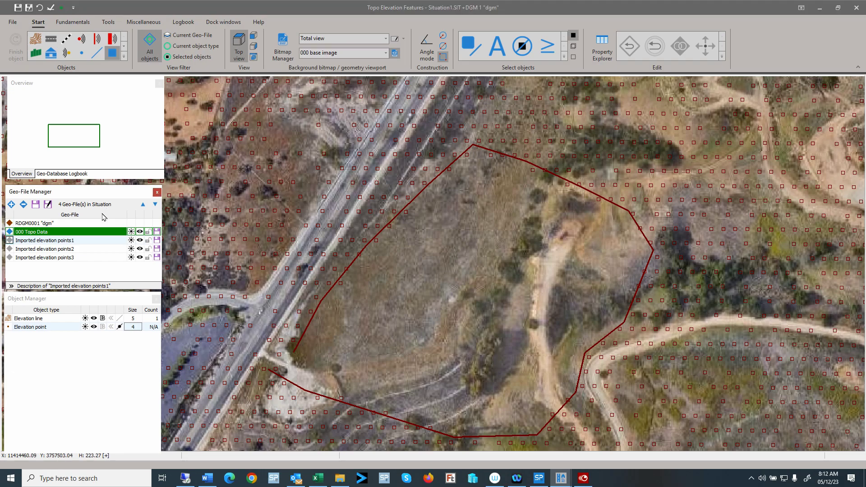
Start a new elevation line at the west corner with an absolute height of 212 m
click(124, 57)
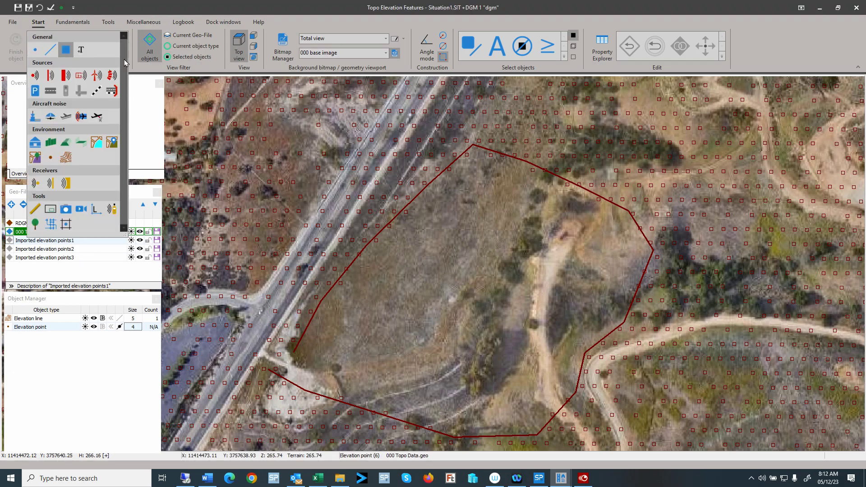
click(66, 157)
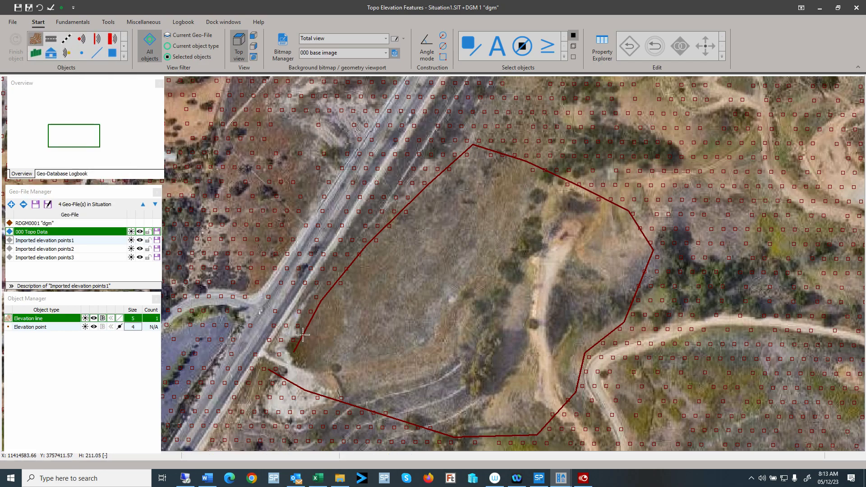
click(303, 359)
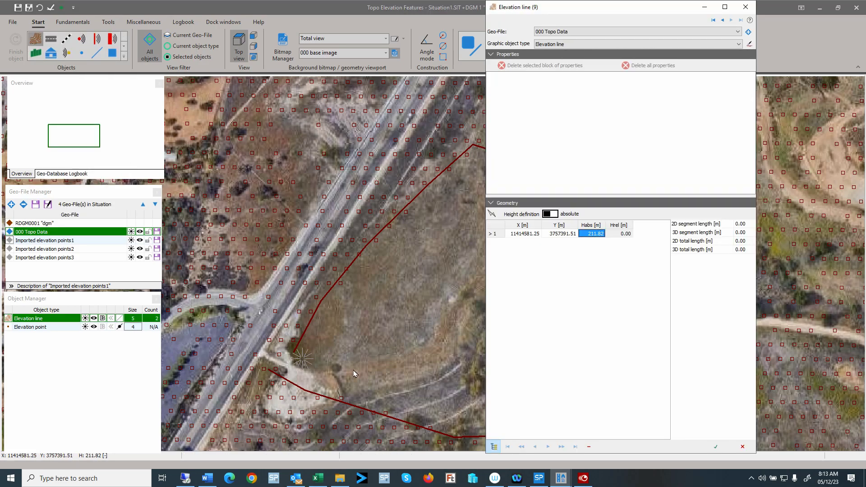
text(212)
click(715, 448)
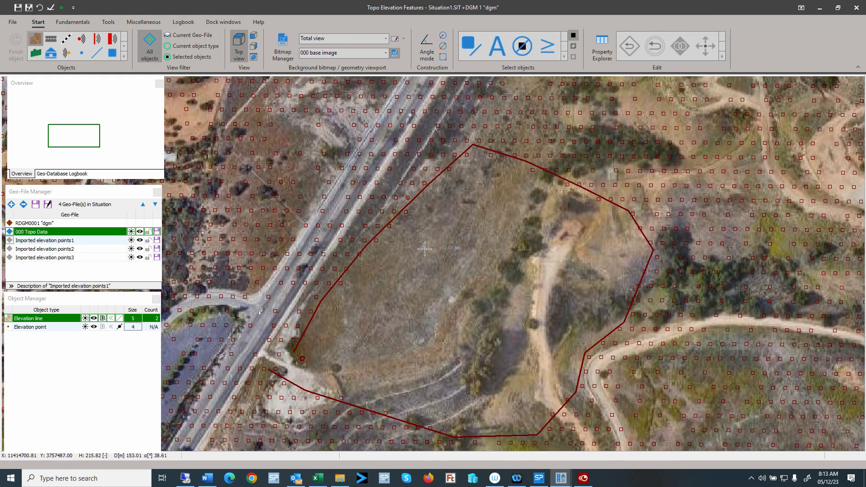
Add points along the west, north, east and south sides, closing the line at its start
click(387, 245)
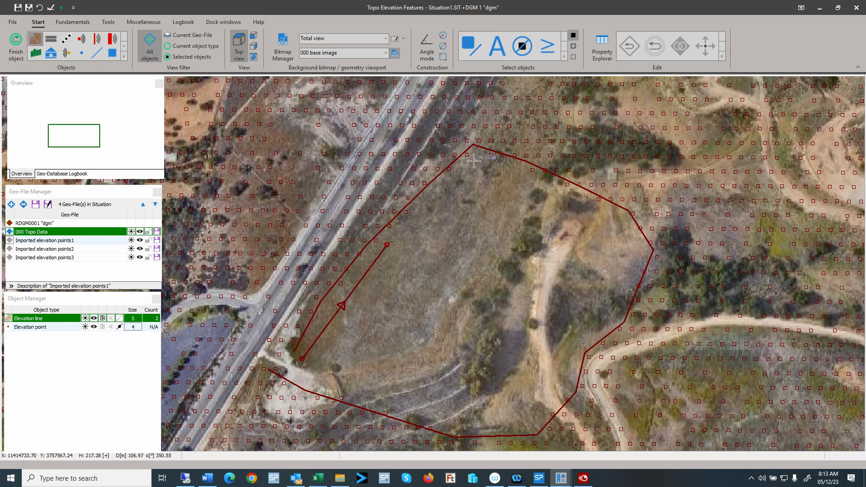
click(475, 158)
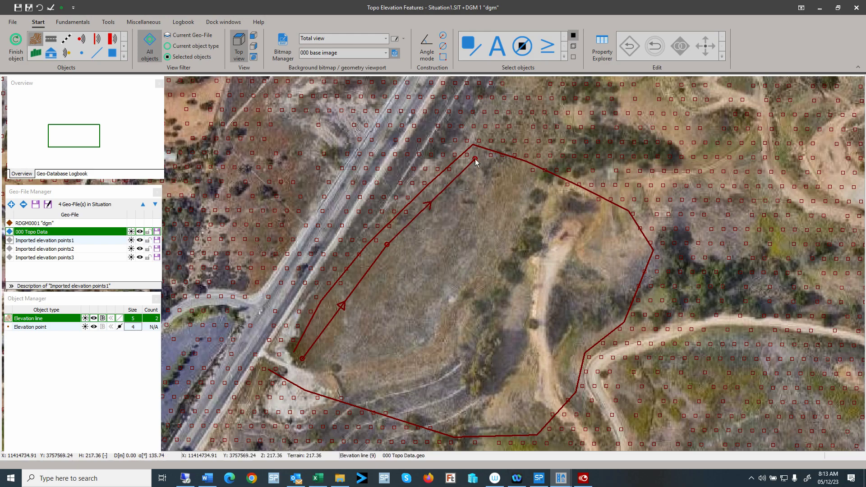
click(579, 201)
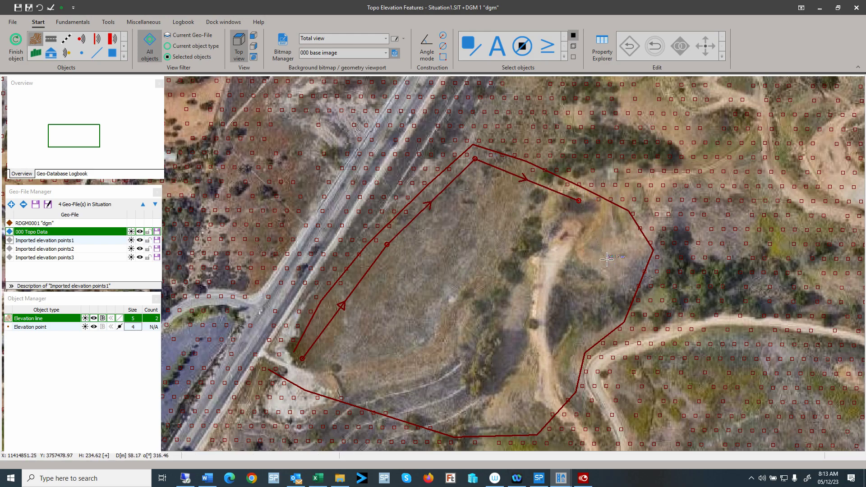
click(629, 234)
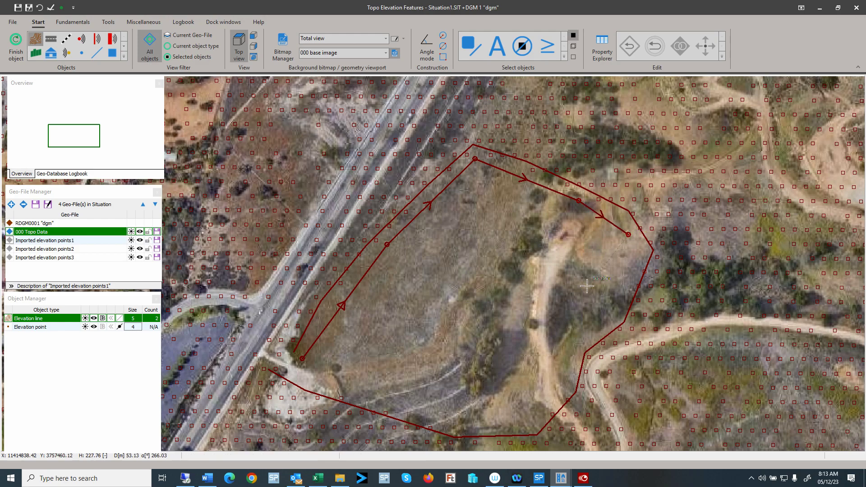
click(503, 407)
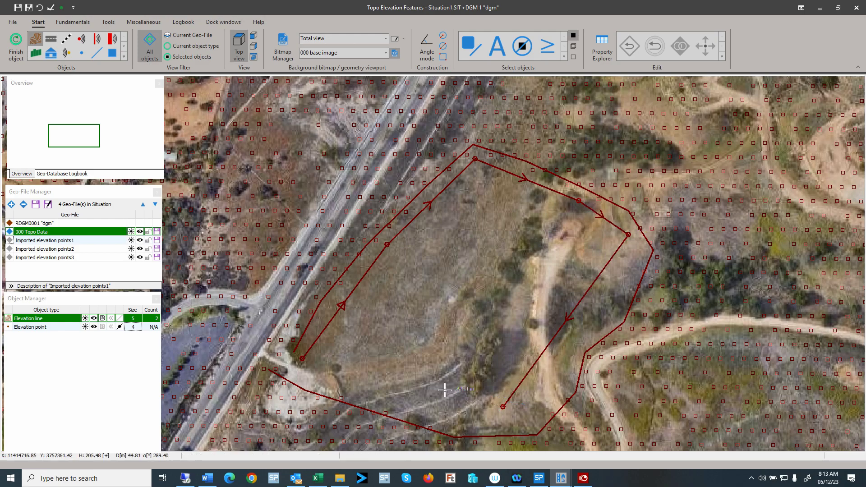
click(306, 358)
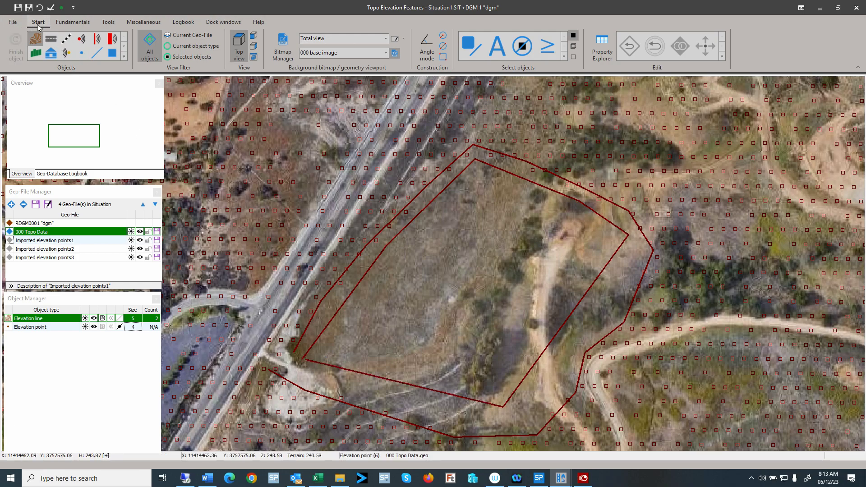
Save the situation as '000 base model'
click(17, 8)
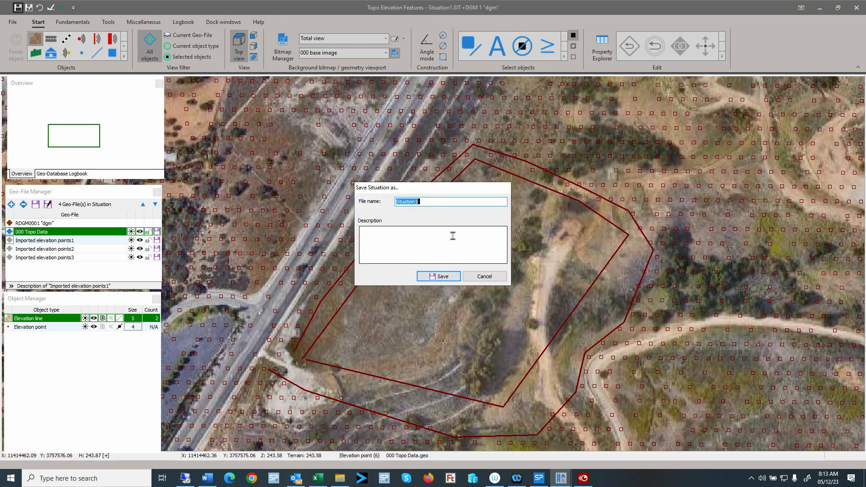
text(000 base model)
key(Return)
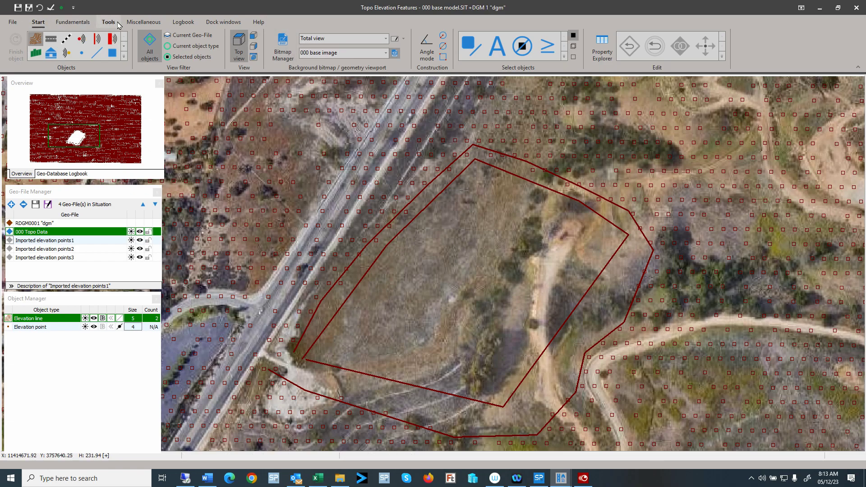
Set up a ground model calculation and delete the previous result files
click(73, 21)
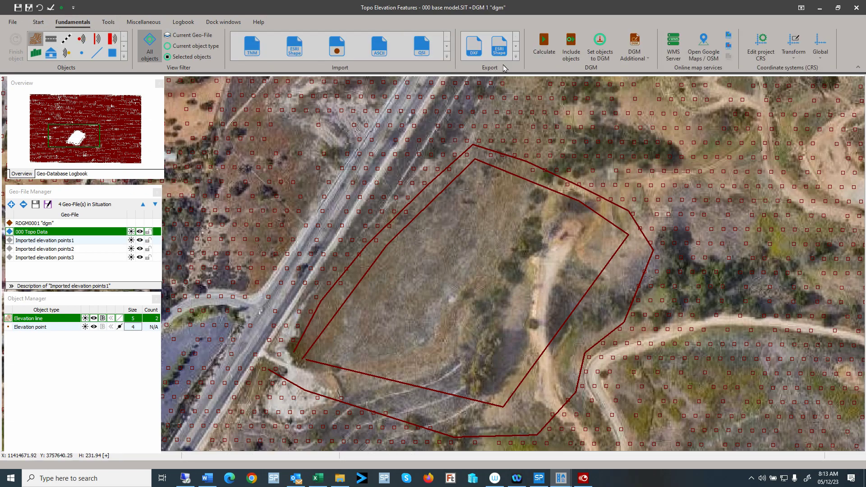
click(550, 42)
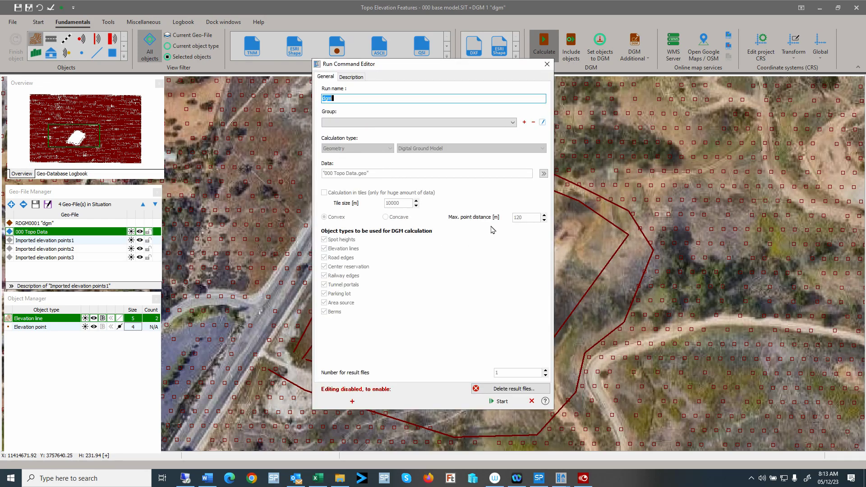
click(508, 388)
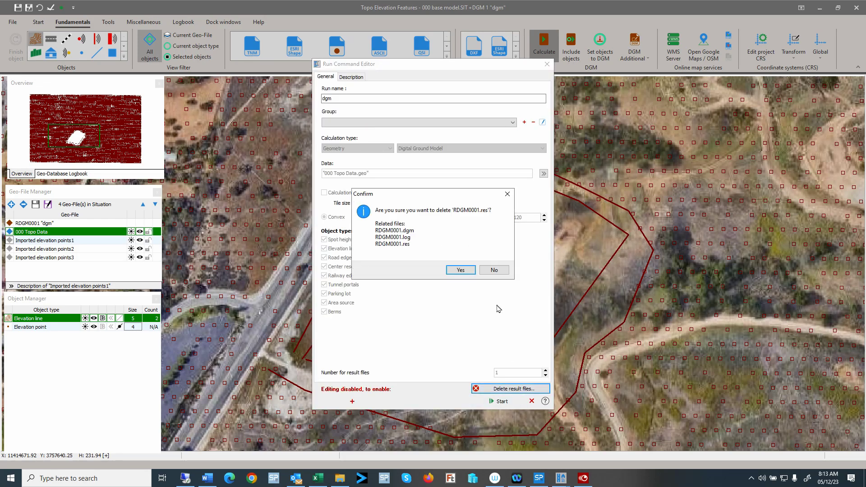
click(469, 270)
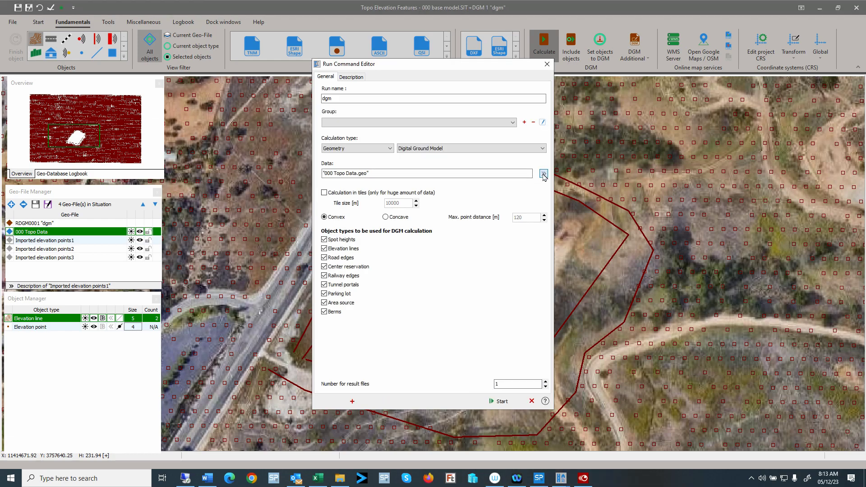
Set the calculation data to '000 Topo Data.geo' and start the dgm run
click(545, 172)
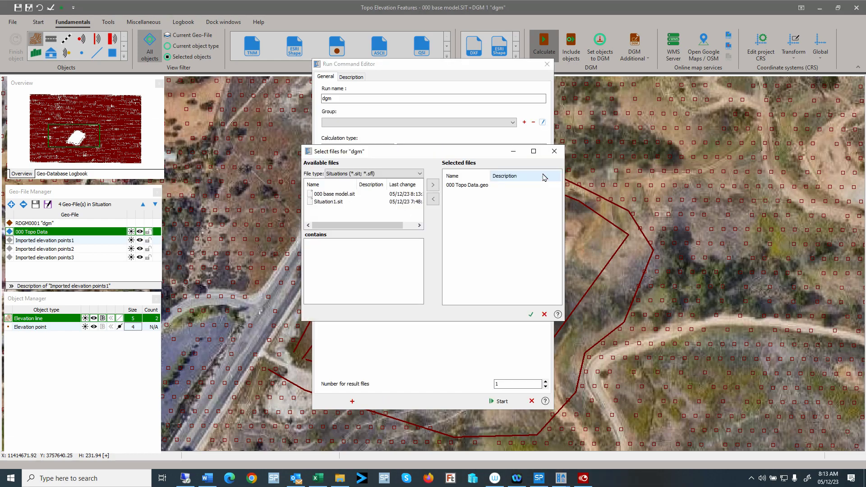
click(332, 195)
drag(333, 195, 454, 190)
click(433, 199)
click(337, 195)
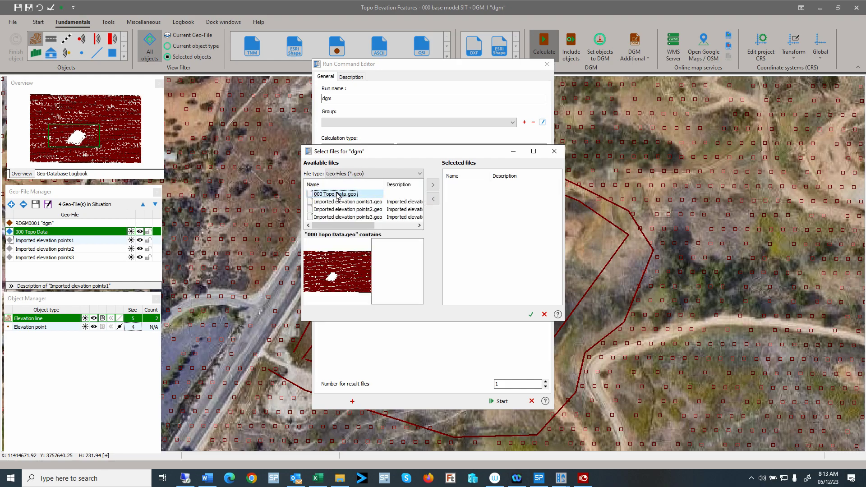
click(432, 185)
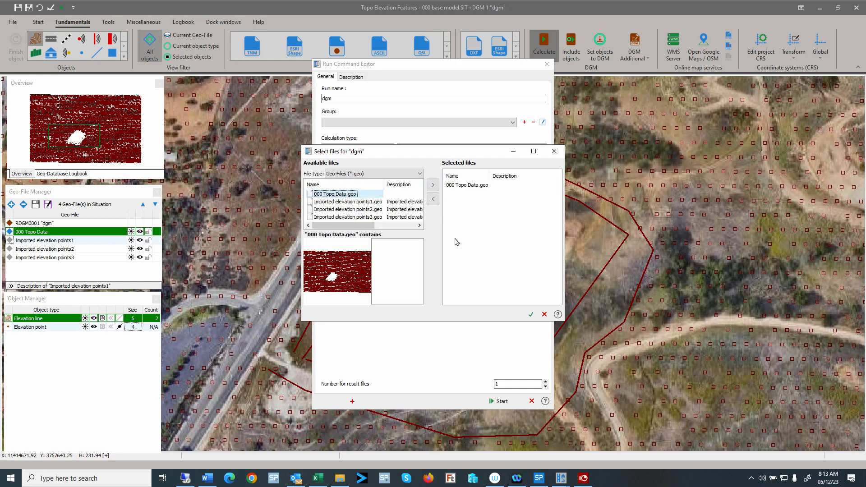
click(531, 315)
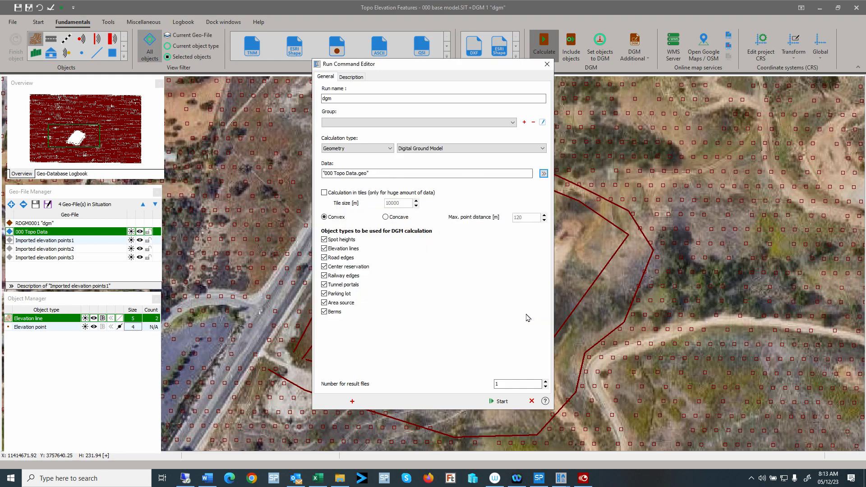
click(499, 401)
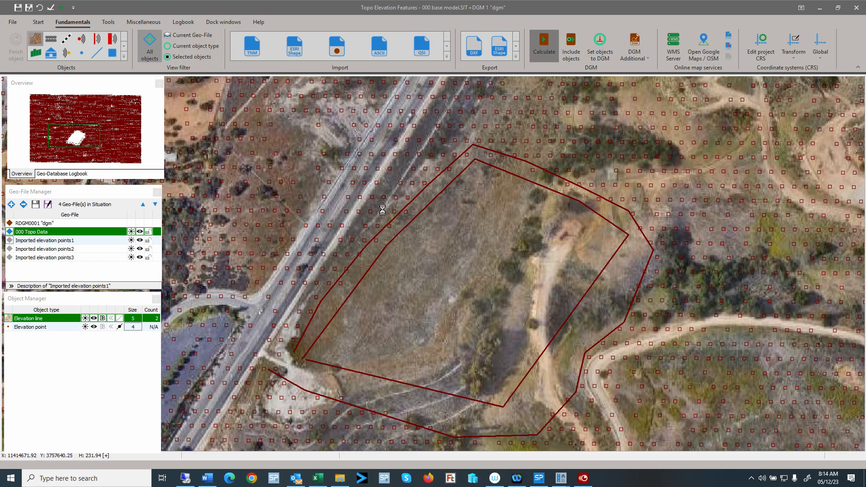
click(433, 270)
click(39, 23)
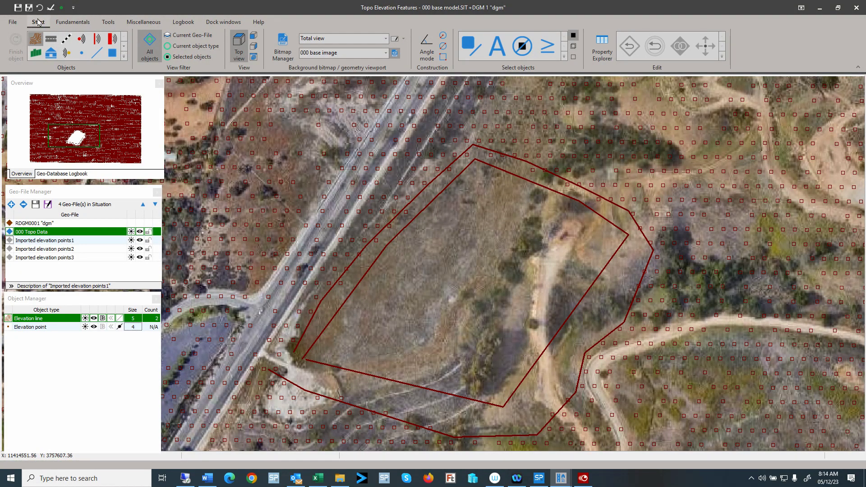
click(253, 57)
drag(497, 316, 497, 270)
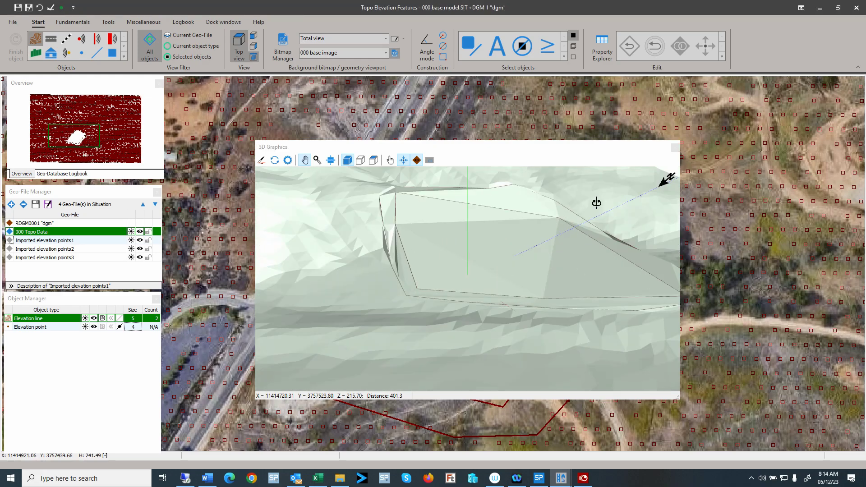
Set every vertex of the inner elevation line to Habs 212.00 m
click(676, 147)
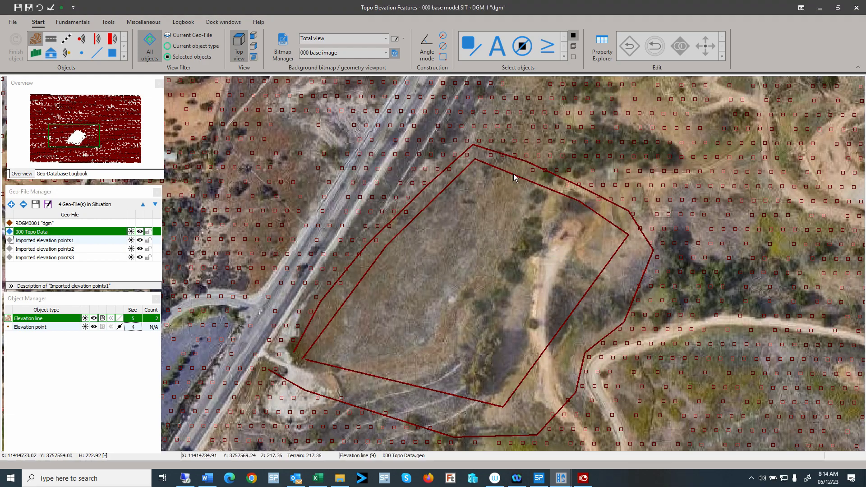
double_click(475, 161)
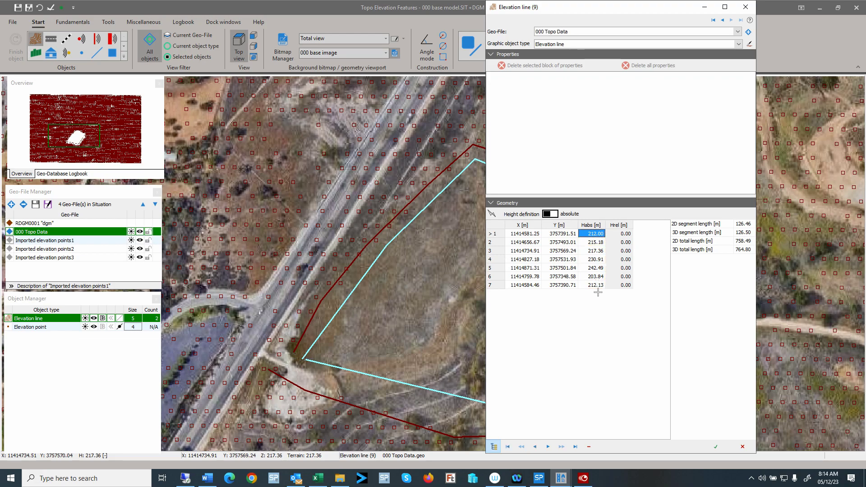
drag(598, 292, 655, 373)
click(716, 447)
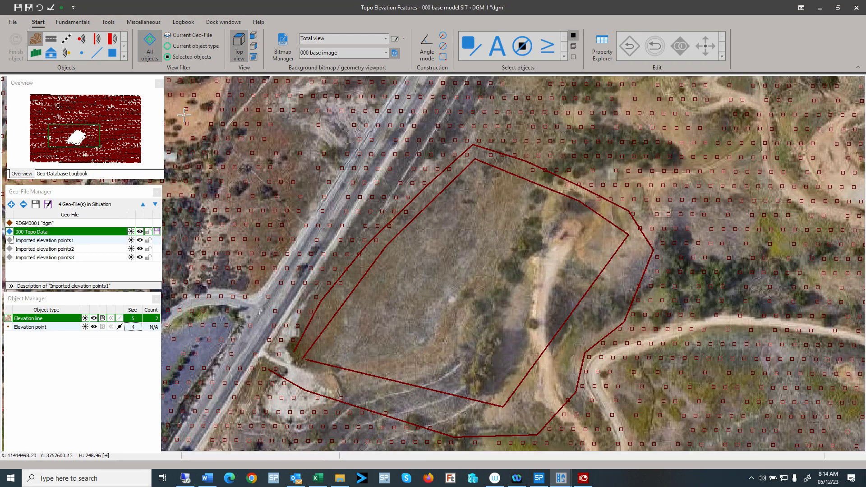
Save the geo-file and recalculate the dgm ground model, acknowledging the completion messages
click(18, 7)
click(72, 22)
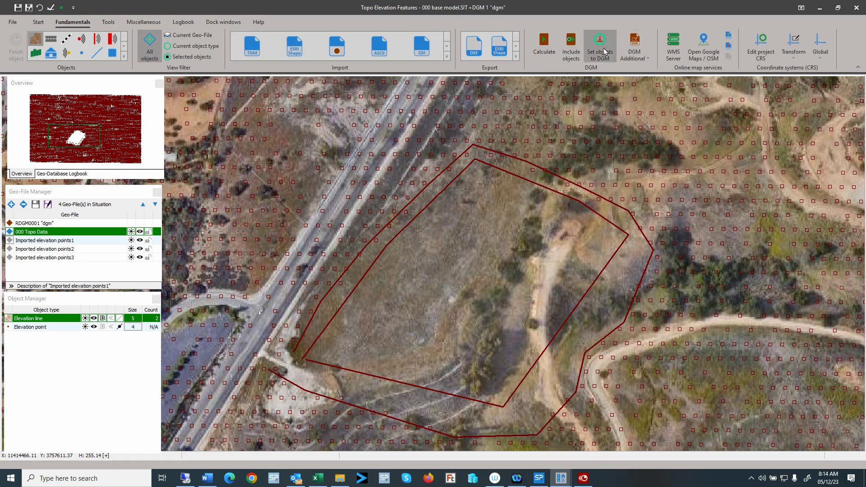
click(544, 43)
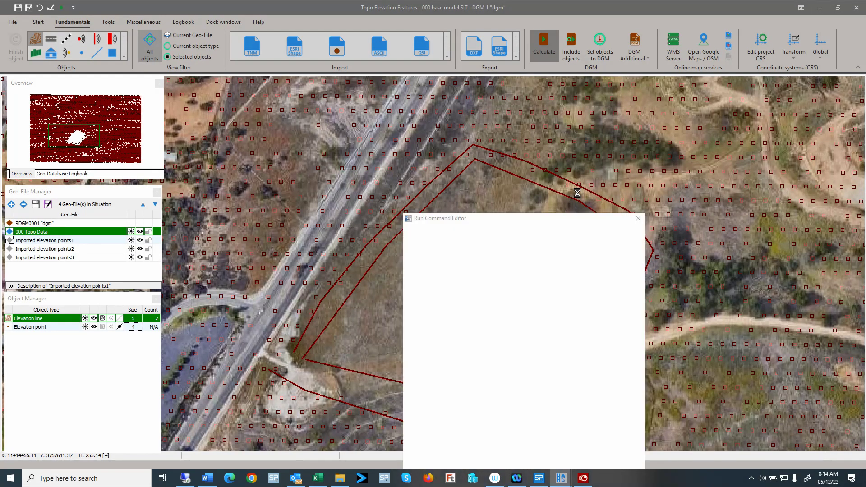
click(503, 402)
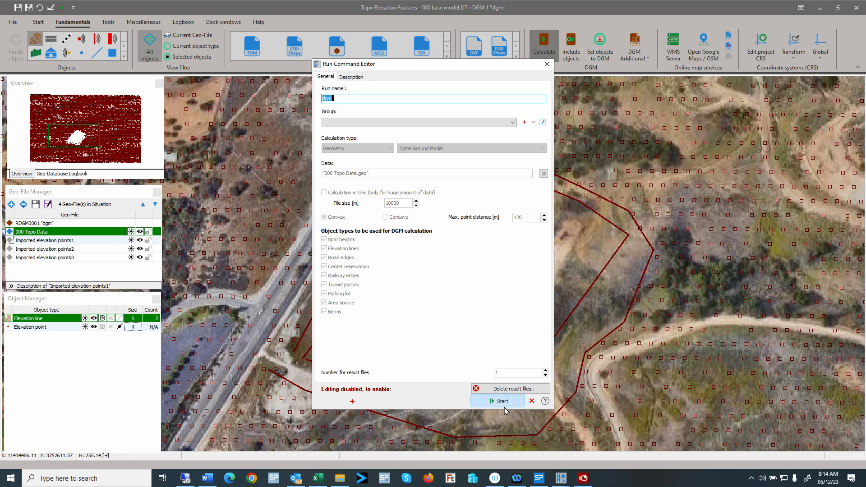
click(503, 246)
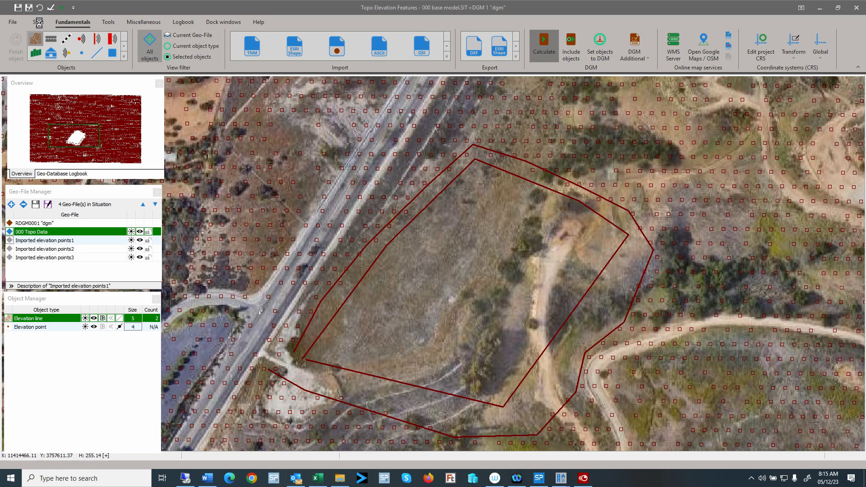
click(429, 271)
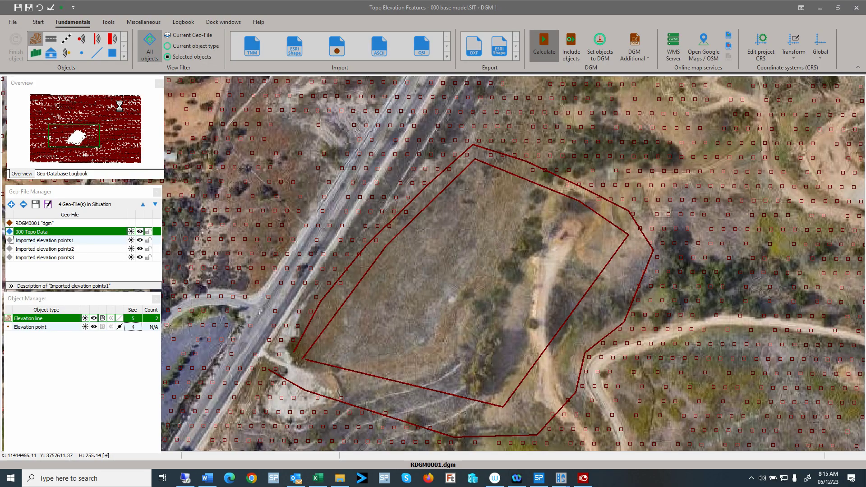
Open the recalculated dgm terrain in 3D Graphics and orbit it to view the flat pad
click(38, 22)
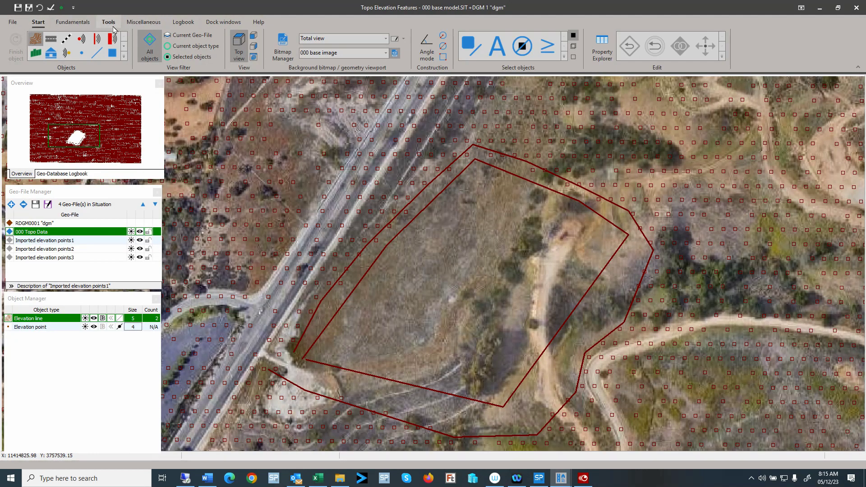
click(254, 57)
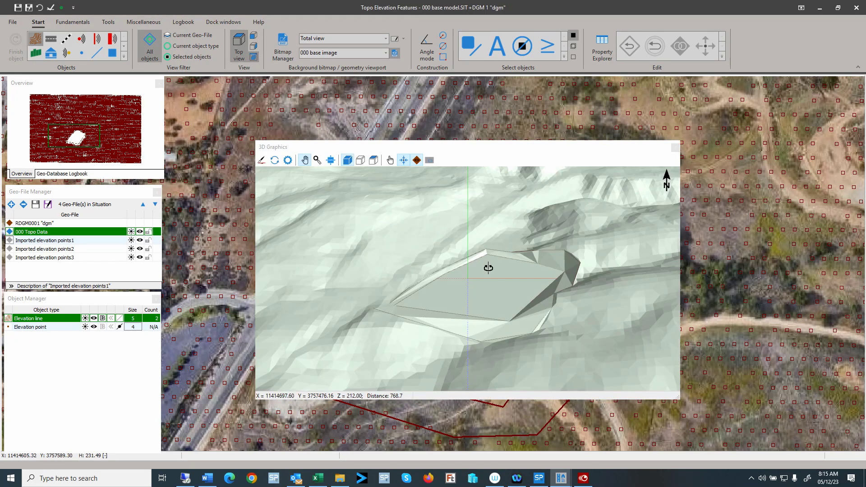
mouse_move(489, 317)
mouse_down()
mouse_move(513, 317)
mouse_move(489, 315)
mouse_up()
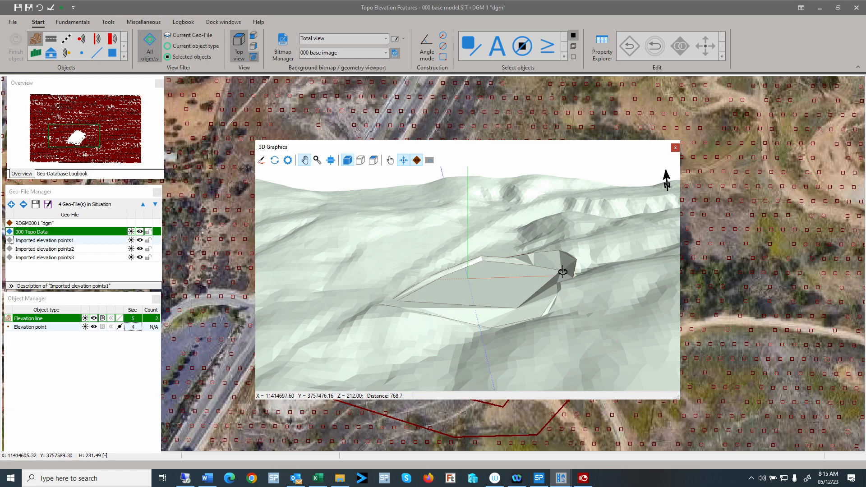
mouse_move(534, 271)
mouse_down()
mouse_move(548, 271)
mouse_move(507, 275)
mouse_move(508, 288)
mouse_move(518, 272)
mouse_move(531, 275)
mouse_up()
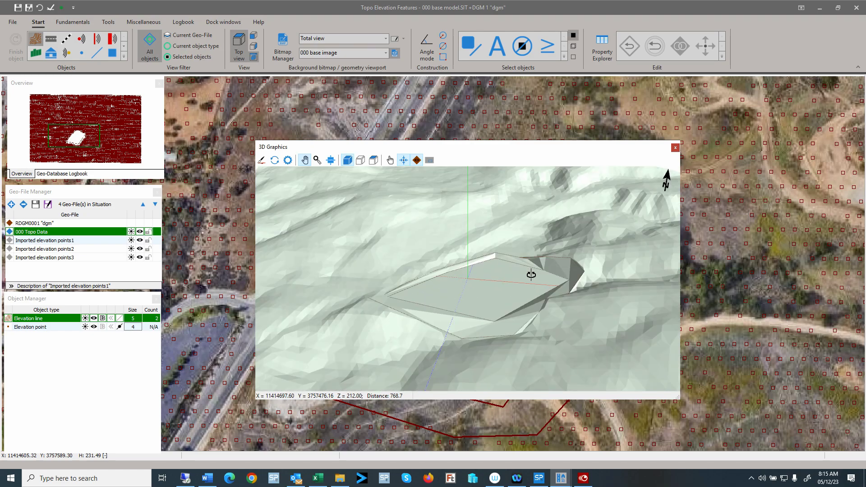
Close the 3D Graphics window to return to the aerial map
click(676, 148)
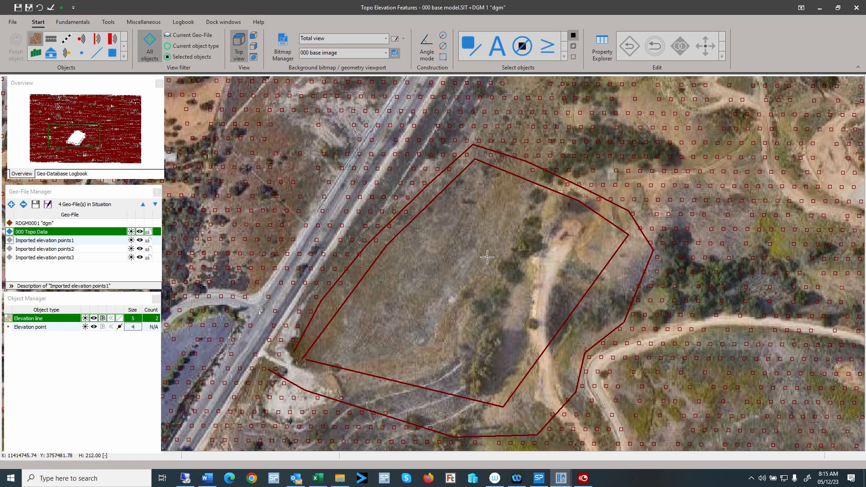
Draw a new four-corner elevation line inside the flat pad
click(124, 57)
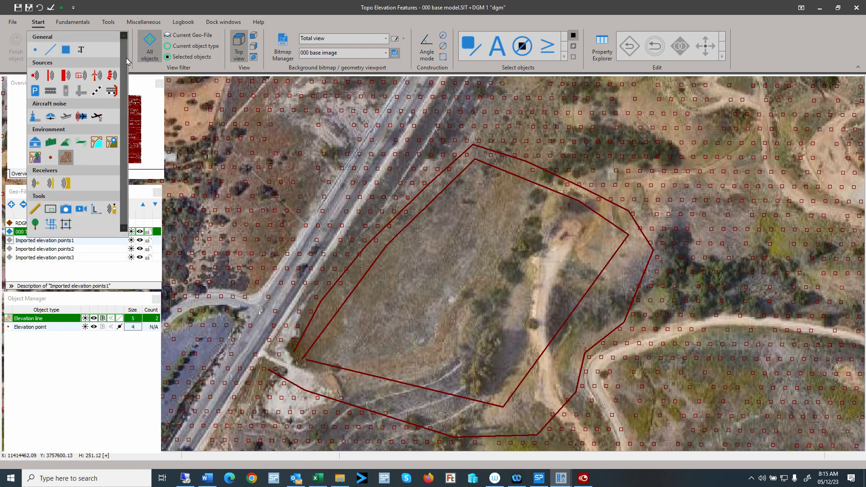
click(66, 157)
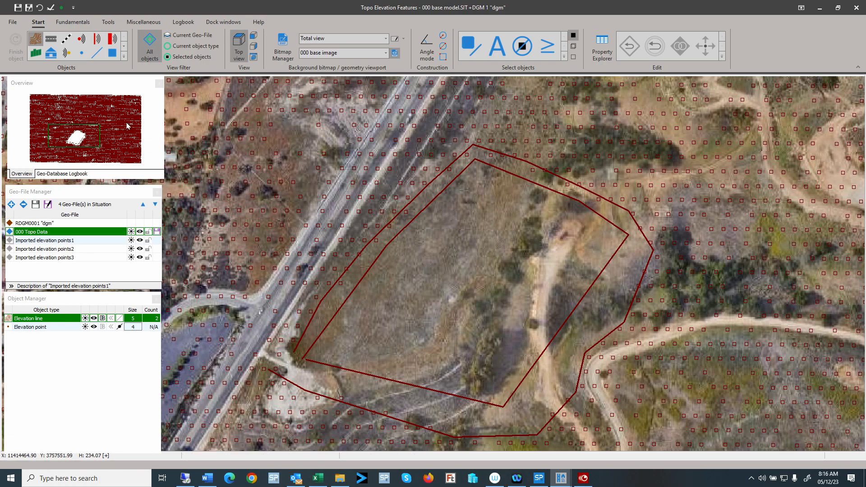
click(415, 255)
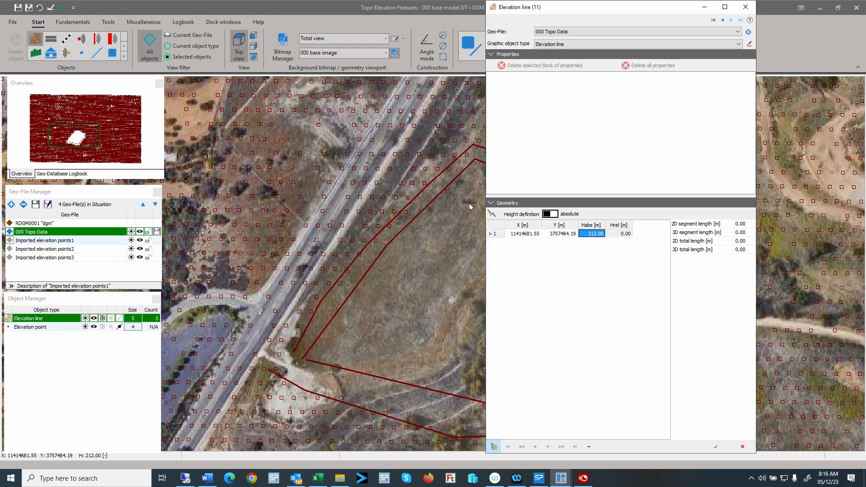
click(716, 447)
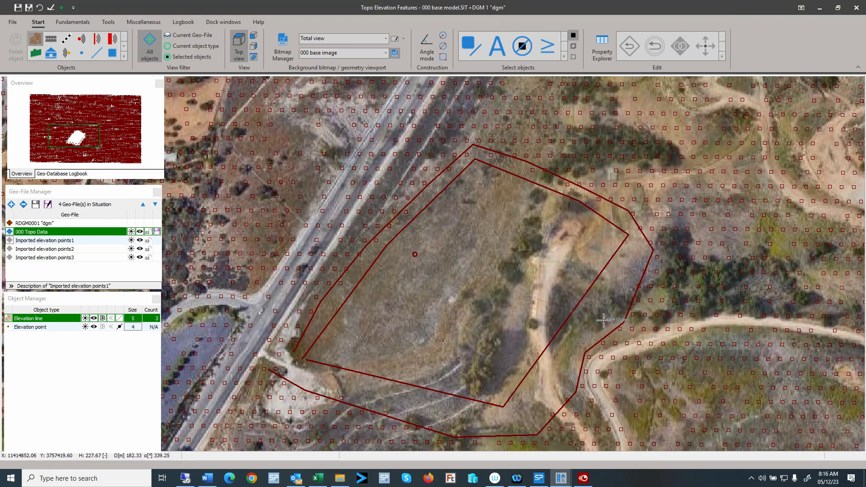
click(463, 197)
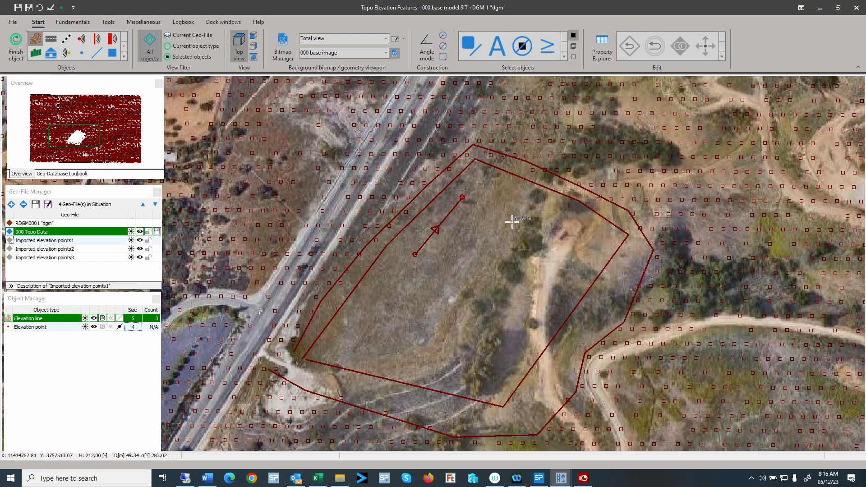
click(518, 225)
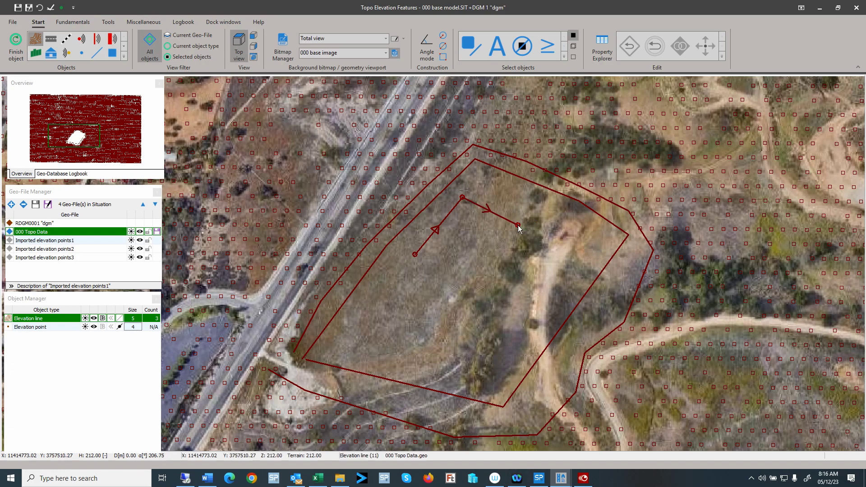
click(477, 285)
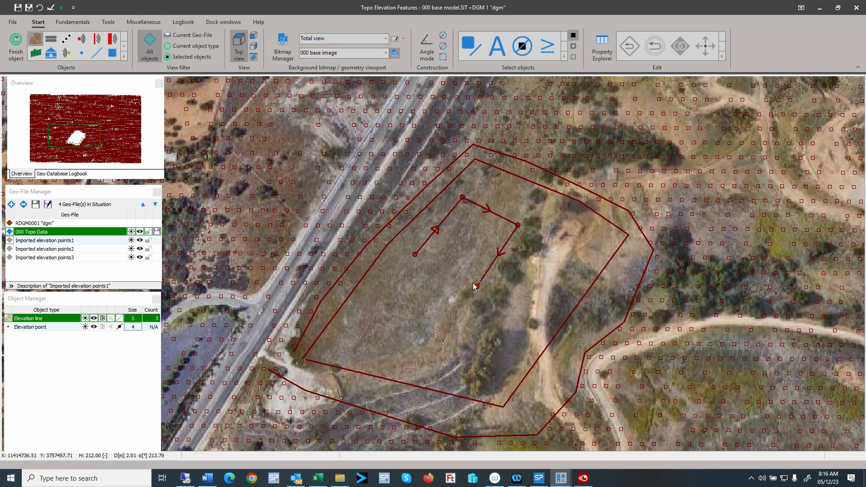
Close the pit outline by capturing the starting corner's coordinate, then zoom in on it
right_click(416, 255)
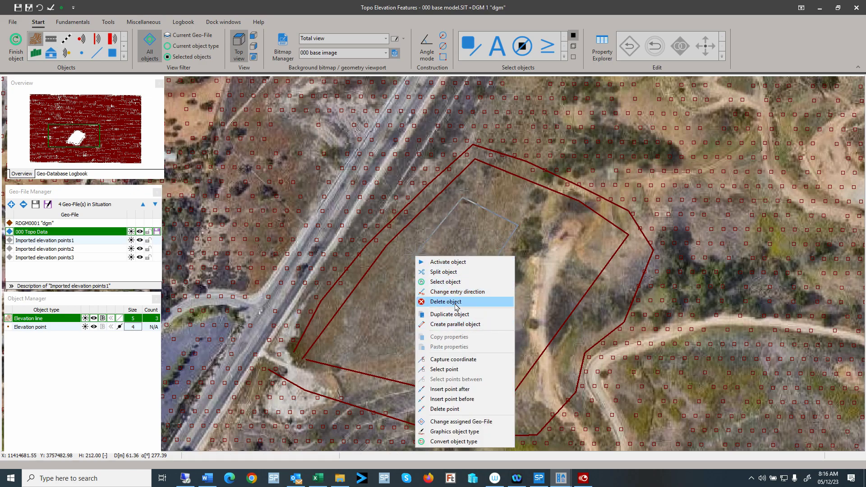
click(454, 360)
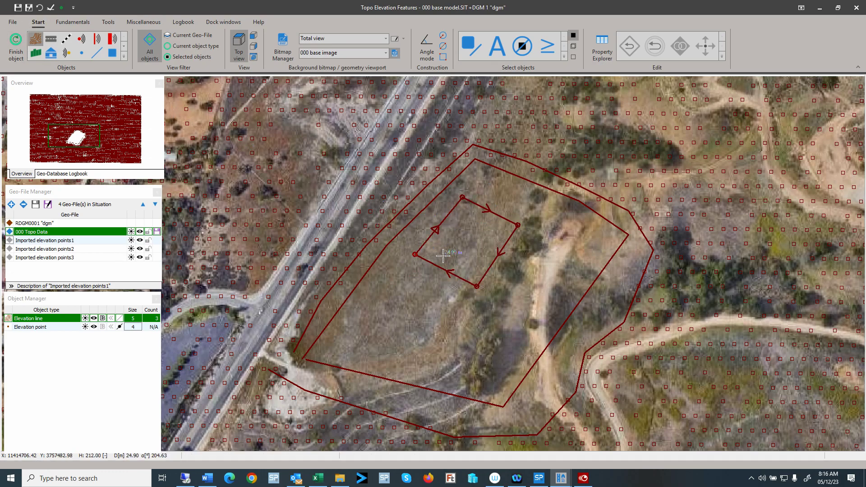
scroll(445, 258, up, 2)
scroll(438, 285, up, 1)
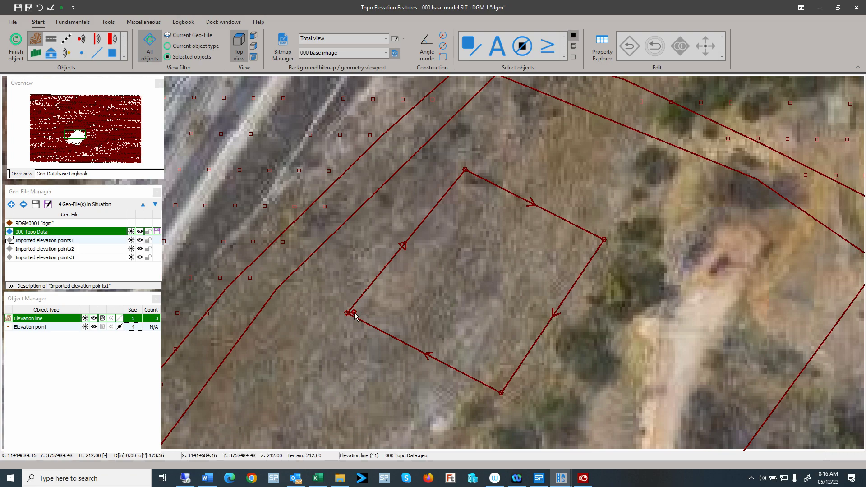
Close the pit outline, then start an inner outline at its corner with height 200
click(357, 311)
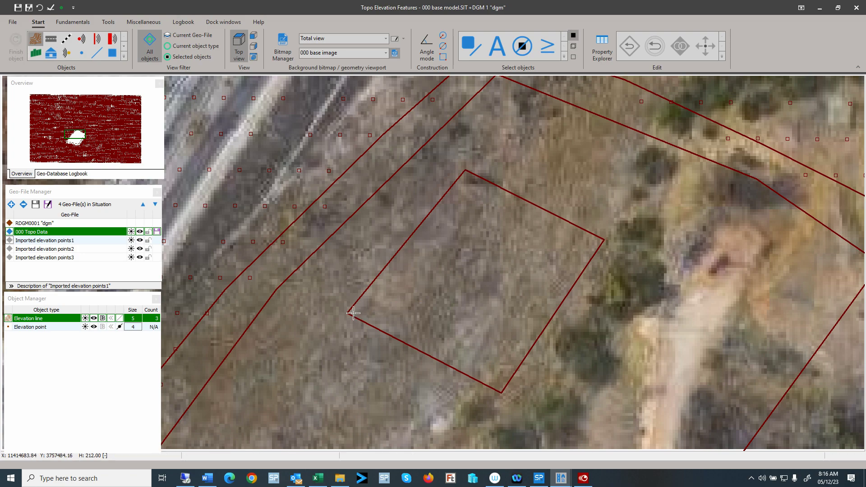
click(353, 312)
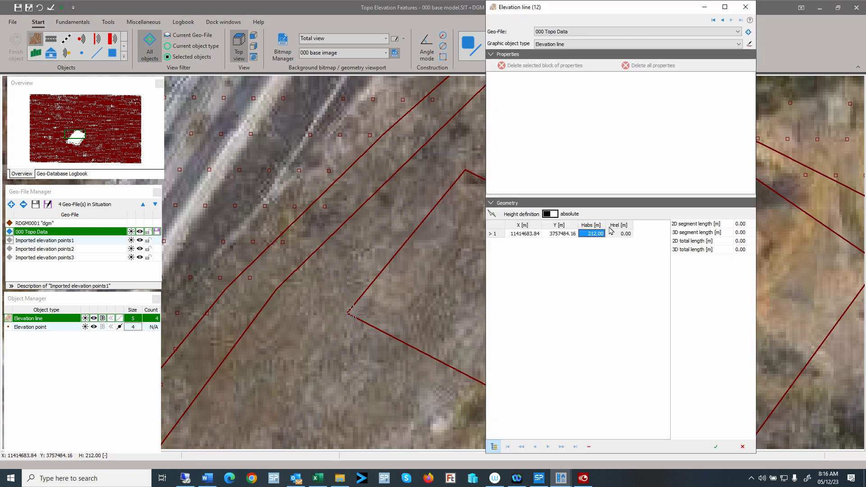
text(2)
key(Return)
click(716, 447)
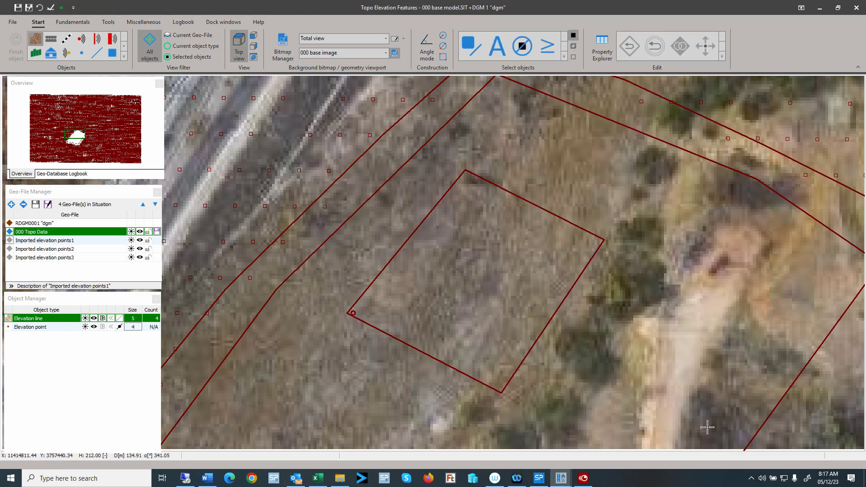
Place the inner outline's other three corners and close it exactly on the first corner
click(466, 175)
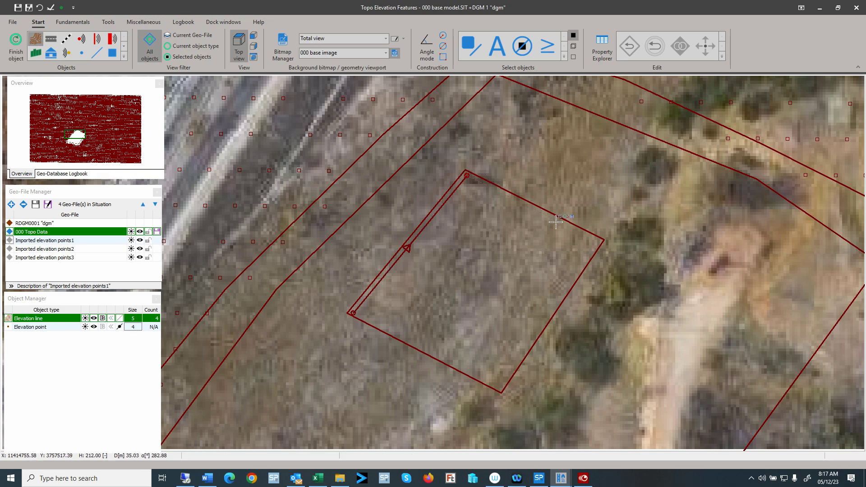
click(597, 240)
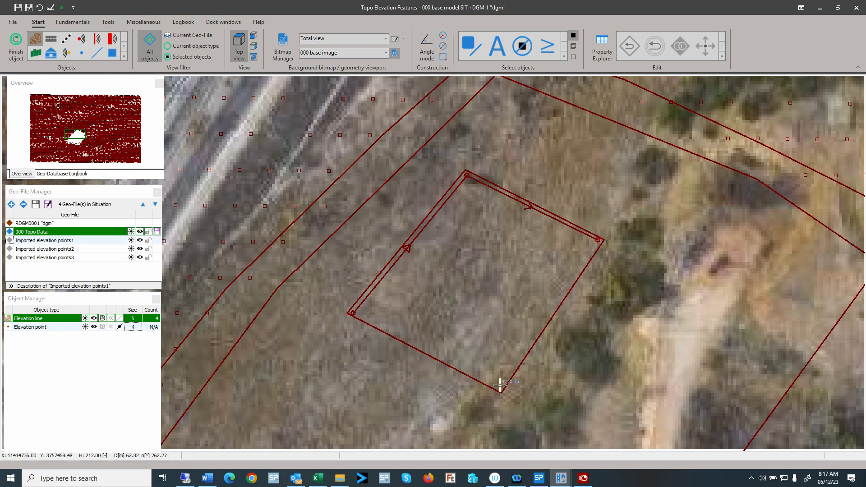
click(499, 388)
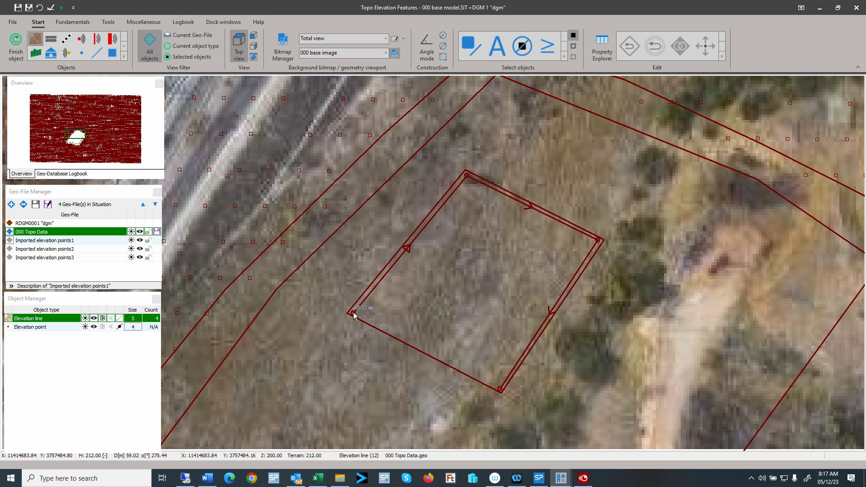
click(354, 313)
right_click(353, 312)
click(391, 224)
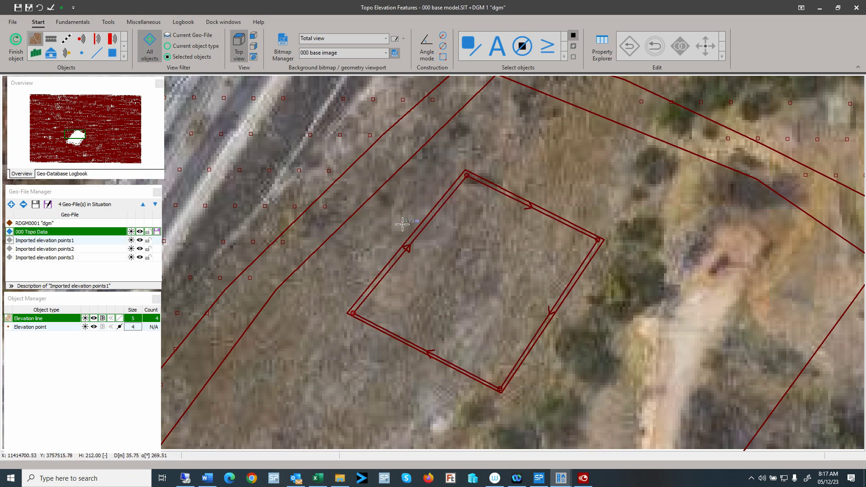
click(17, 50)
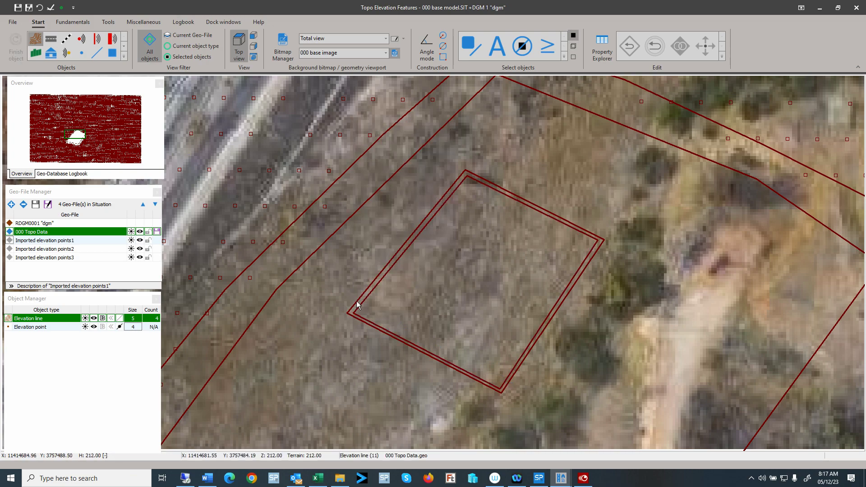
Set every corner height of the inner pit outline to 200.00 m
click(355, 315)
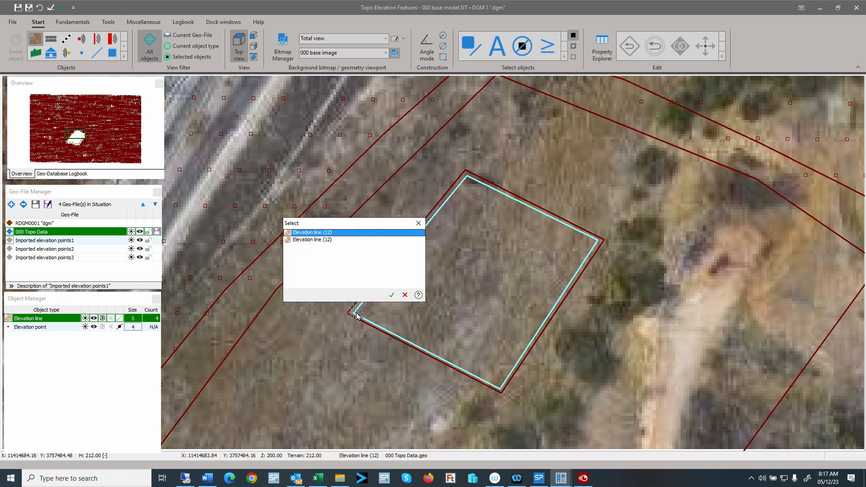
double_click(317, 239)
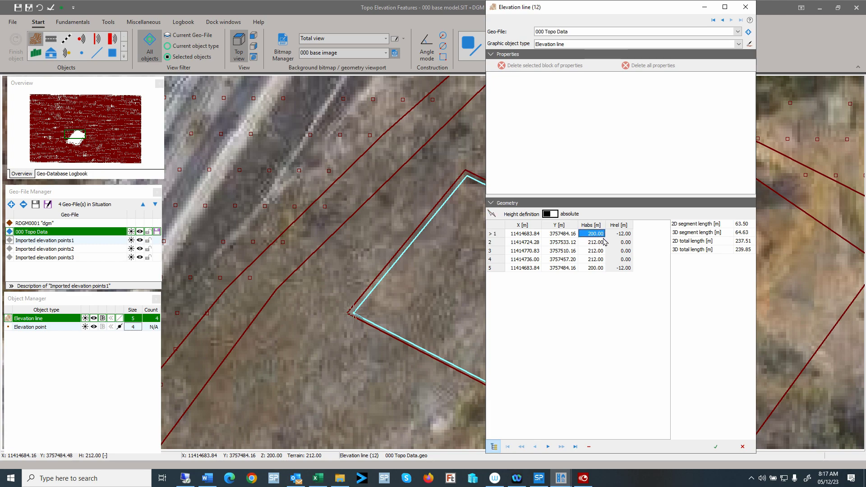
drag(607, 235, 607, 269)
Apply the 200 m heights and recalculate the 'dgm' ground model, deleting the old result files
click(718, 449)
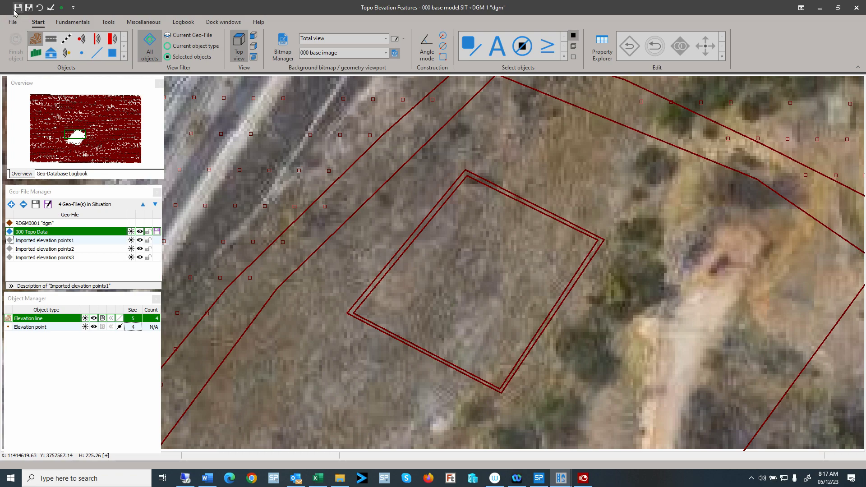
click(73, 22)
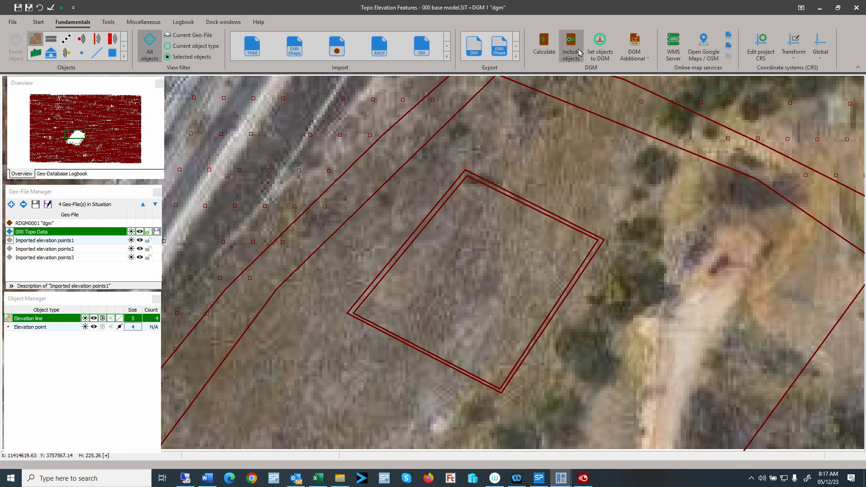
click(544, 45)
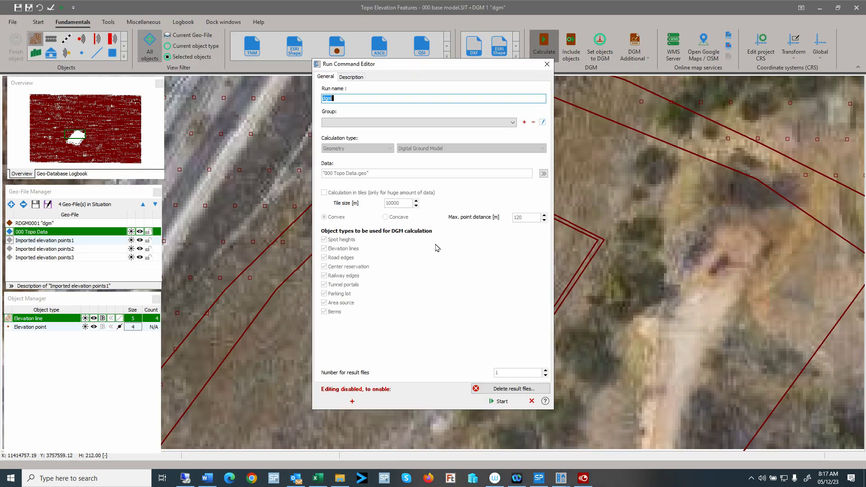
click(474, 388)
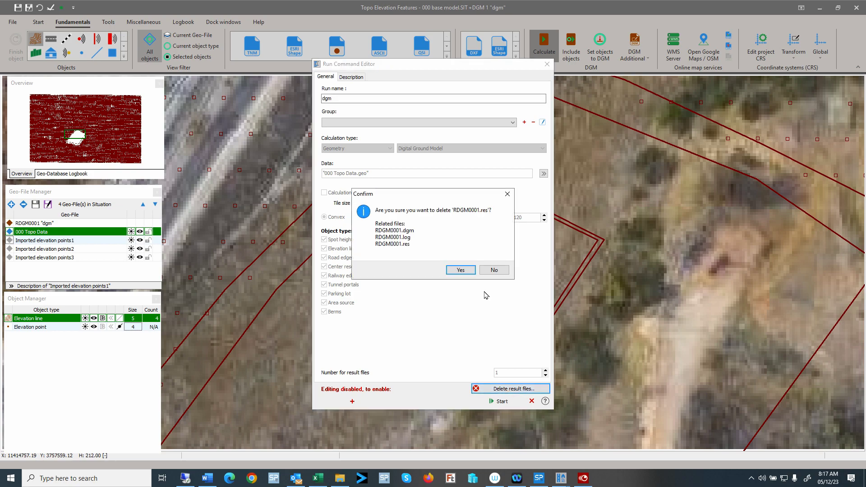
click(459, 272)
click(508, 405)
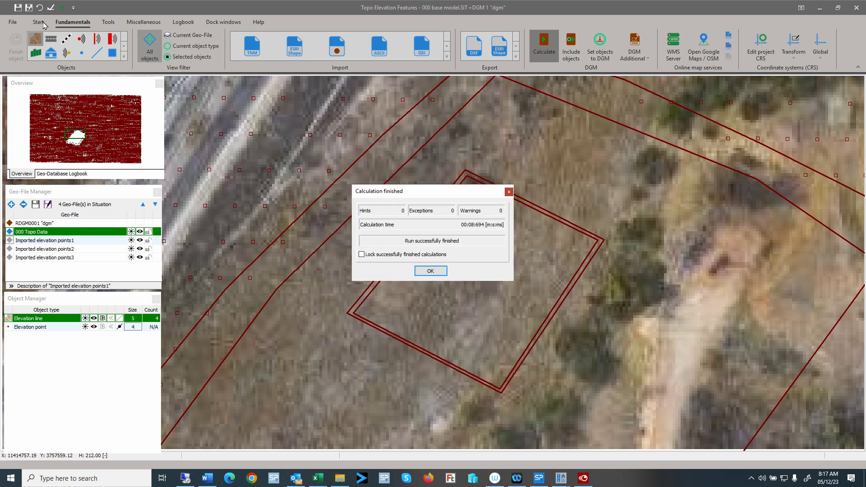
key(Return)
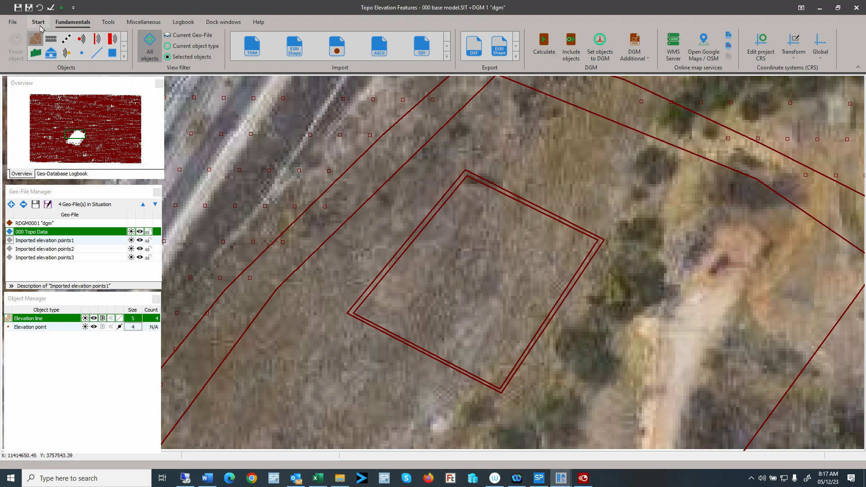
click(39, 24)
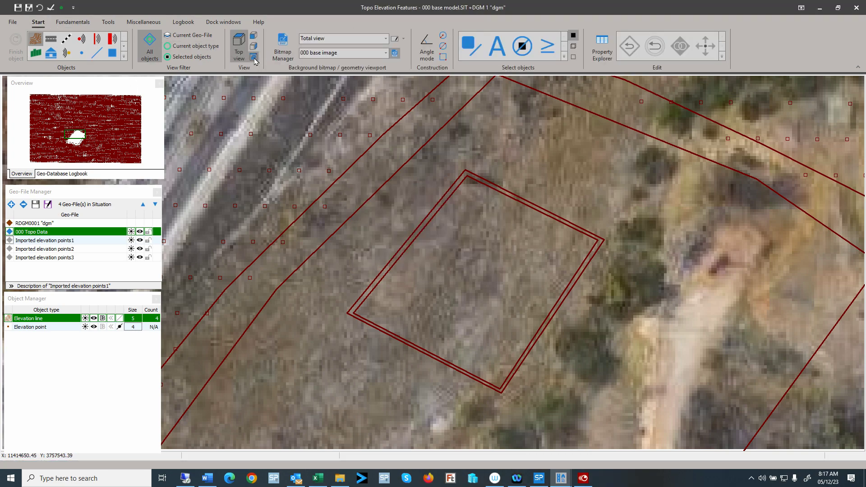
click(254, 58)
mouse_move(491, 294)
mouse_down()
mouse_move(547, 296)
mouse_move(483, 297)
mouse_up()
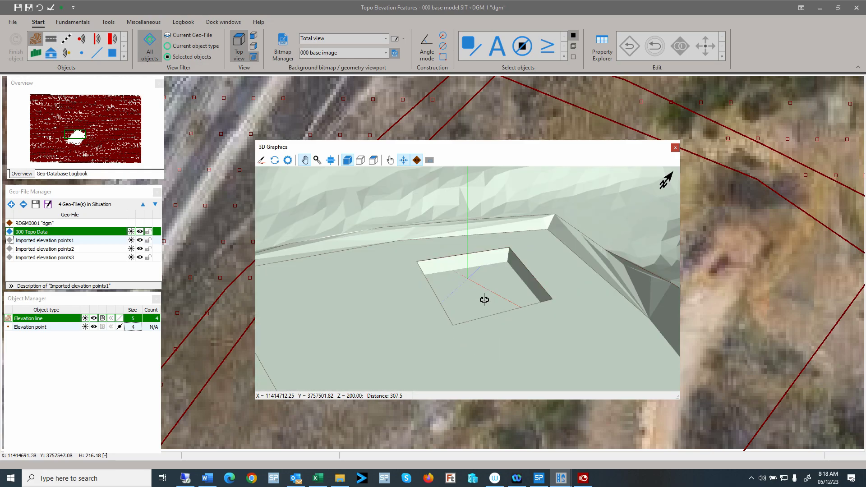
click(676, 148)
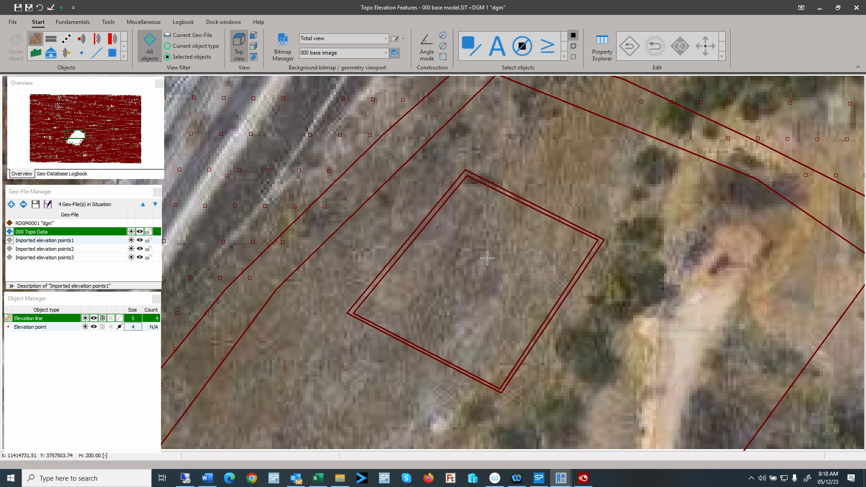
Overlay the ground model triangles via DGM Additional > Display triangles, viewing the whole pad and pit area
click(72, 21)
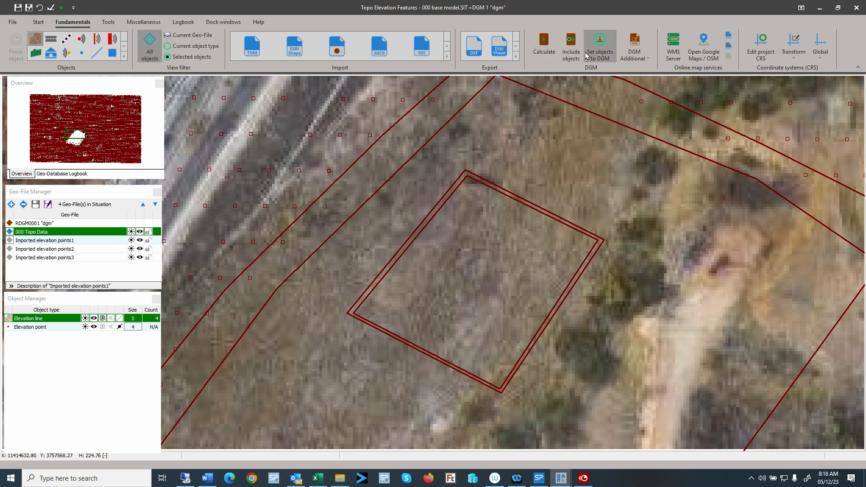
click(646, 60)
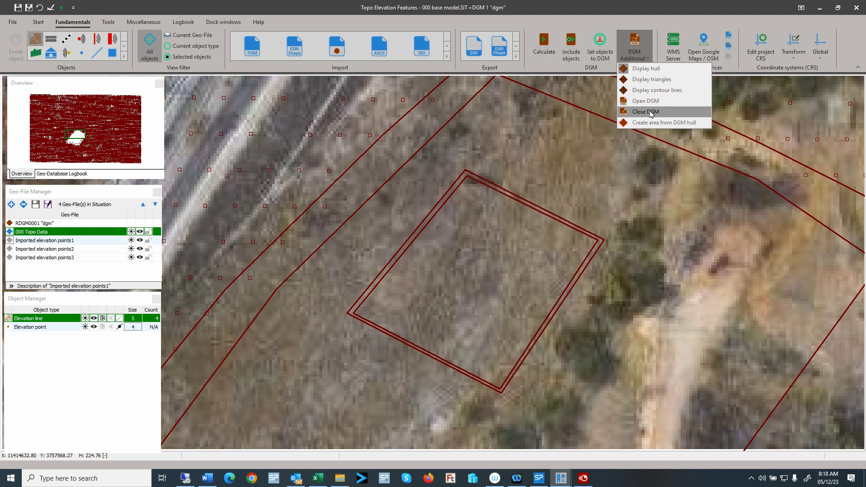
click(655, 81)
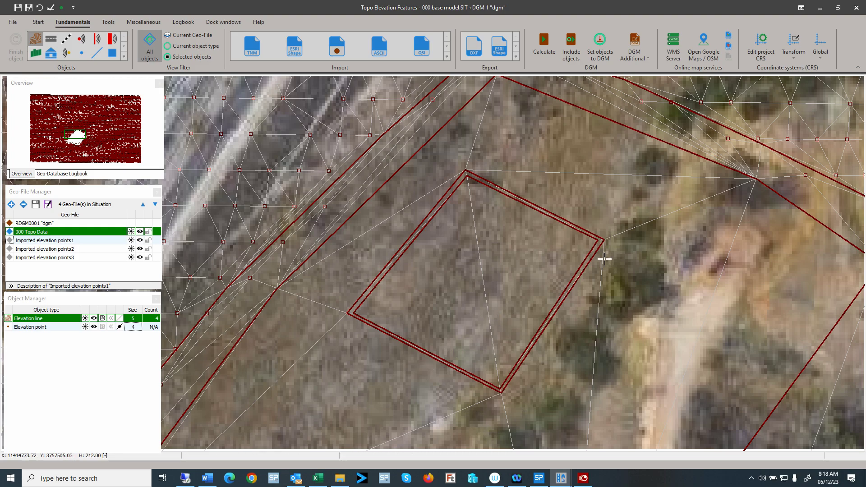
scroll(538, 274, down, 5)
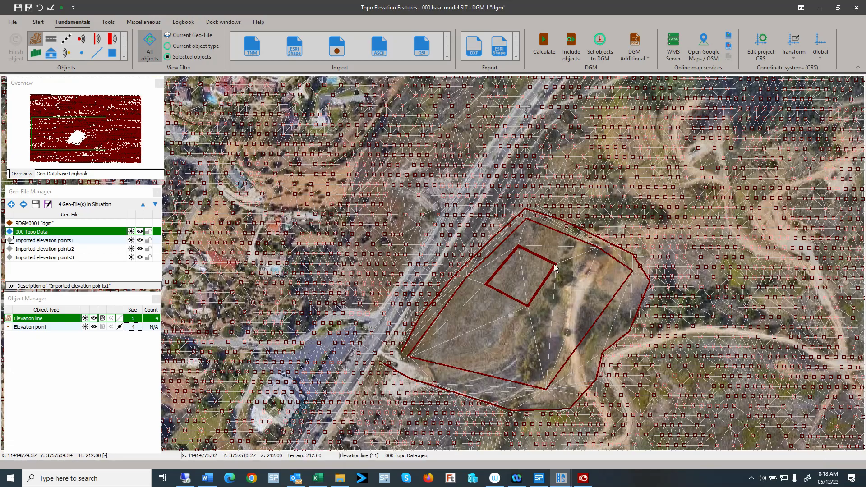
scroll(505, 251, up, 1)
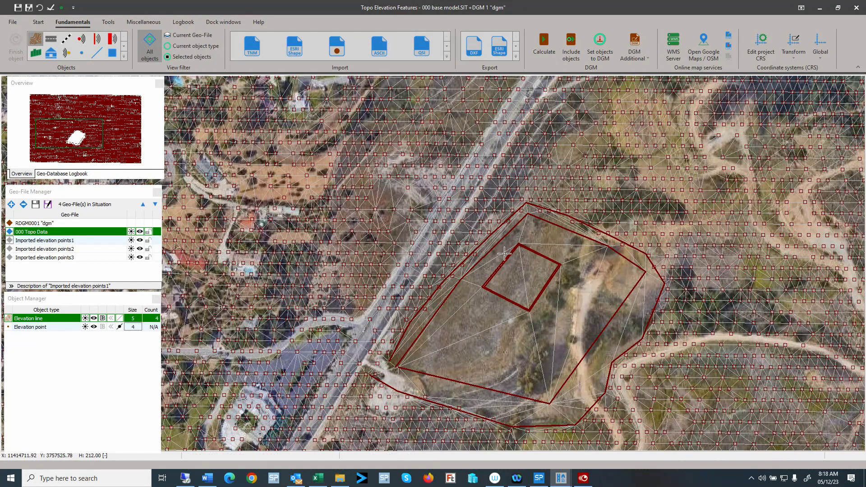